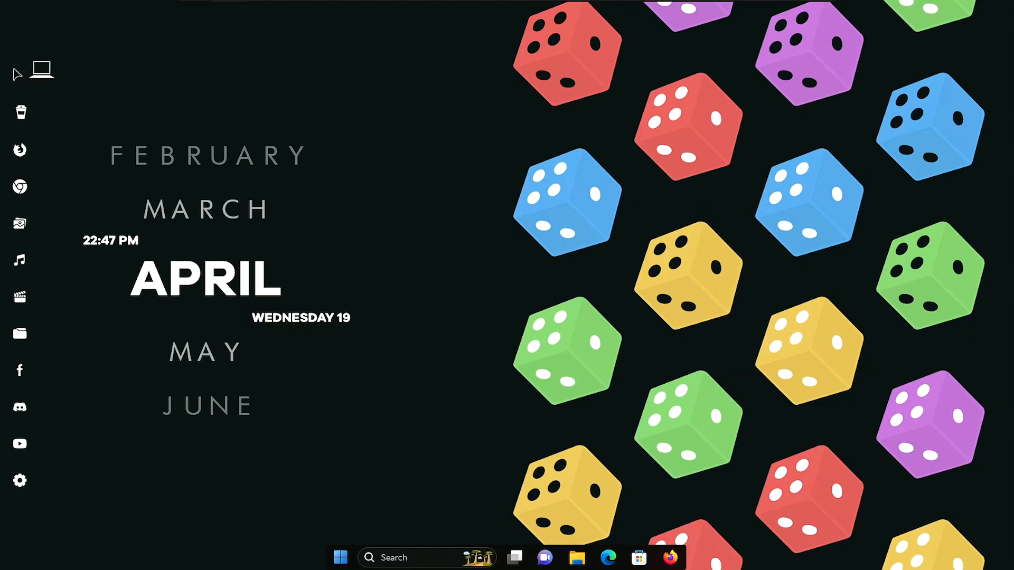
Look over the themed This PC, Recycle Bin, Firefox and Pictures windows, viewing This PC both maximized and restored
left_click_drag(328, 83, 318, 97)
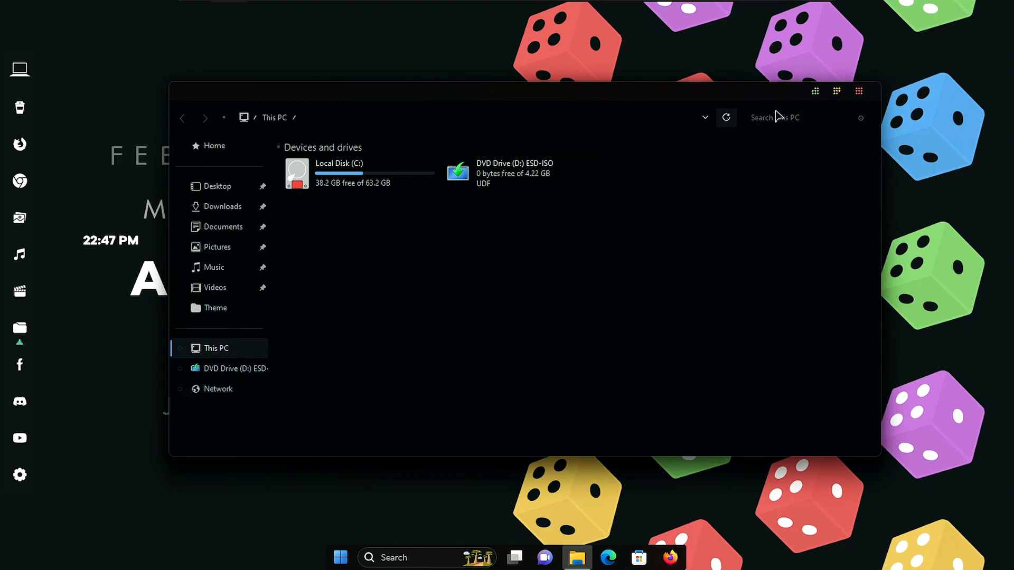
left_click(836, 90)
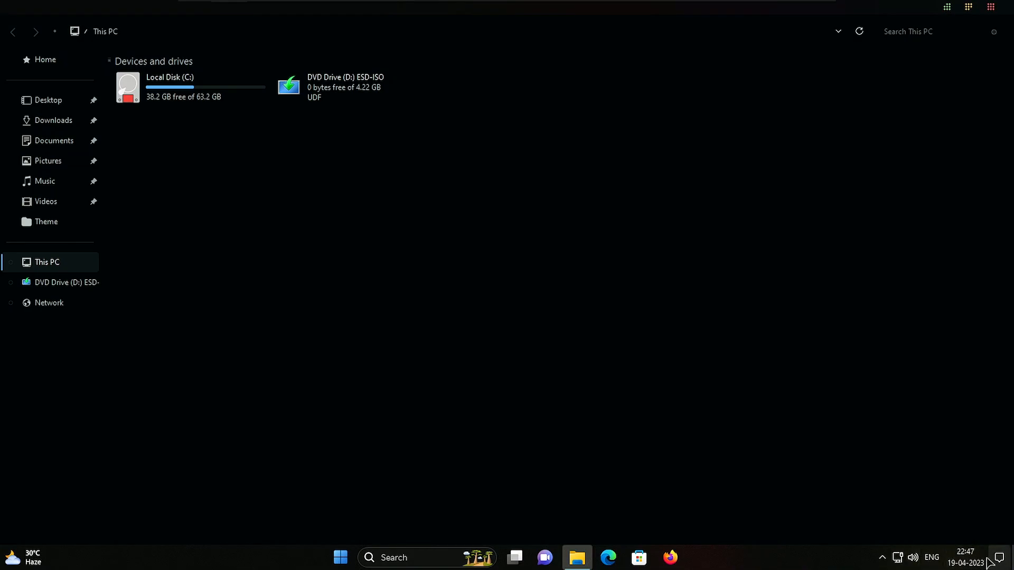
left_click(965, 8)
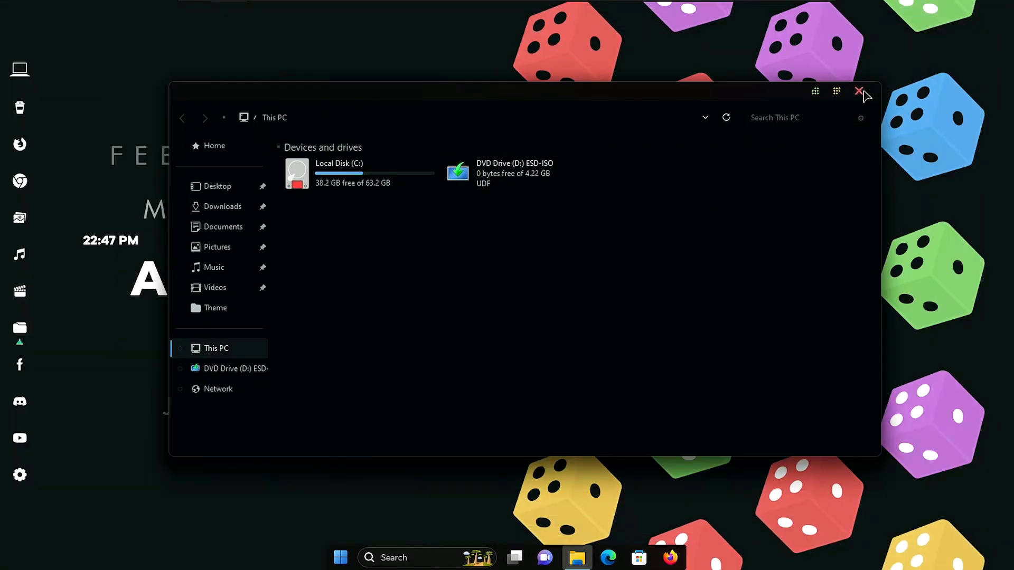
left_click(861, 92)
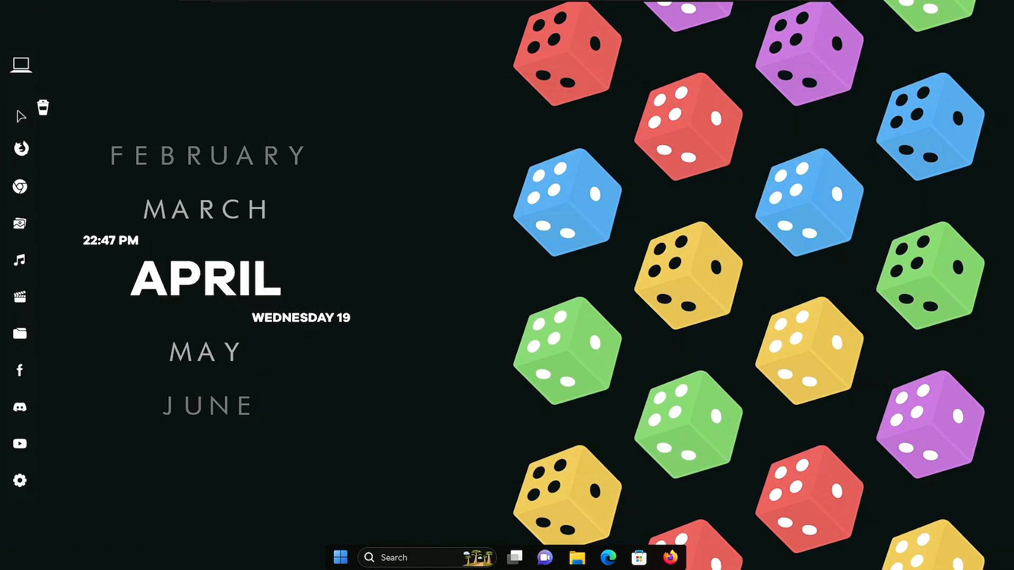
left_click(20, 109)
left_click(858, 92)
left_click(21, 144)
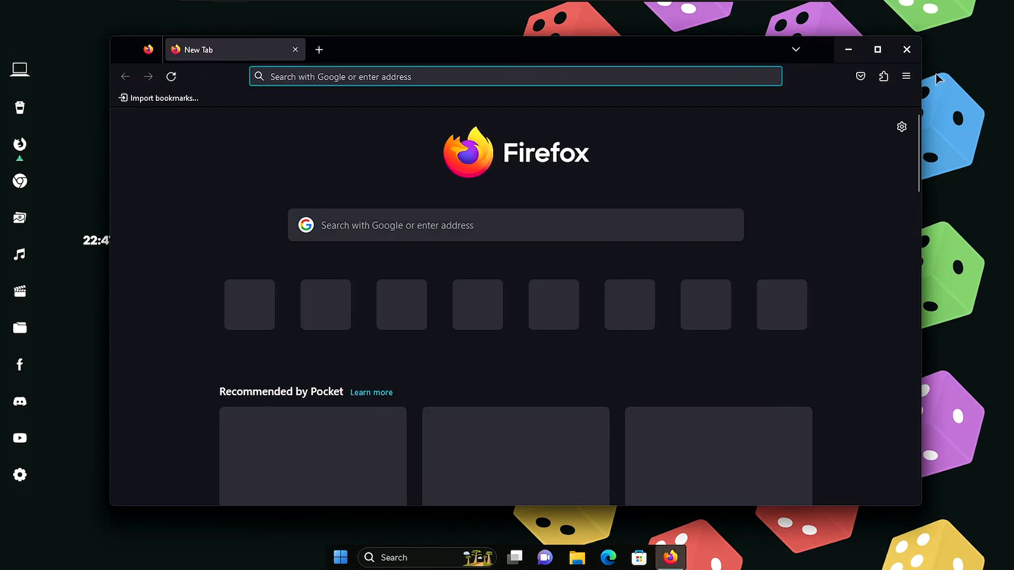
left_click(906, 50)
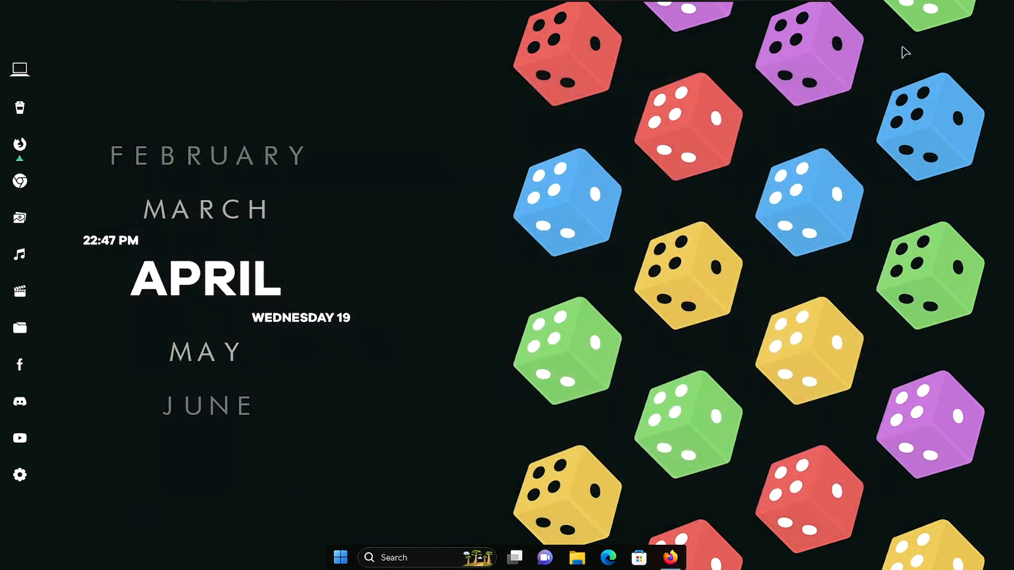
left_click(19, 218)
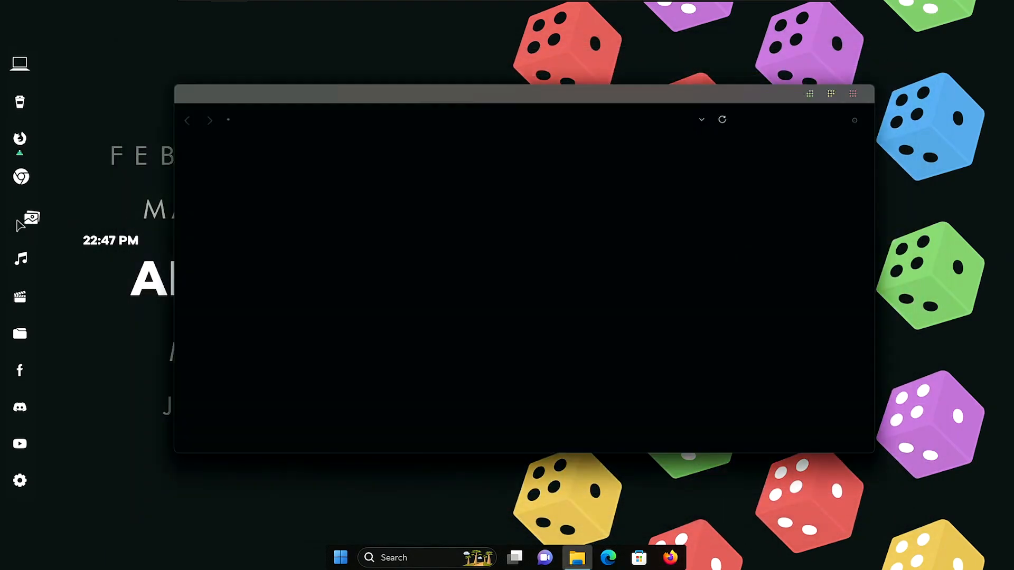
left_click(864, 91)
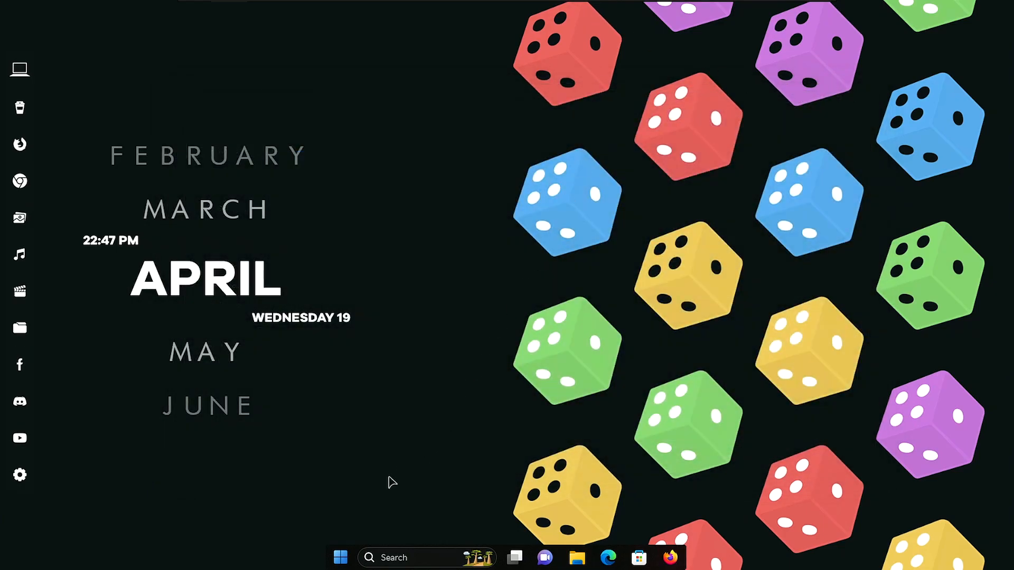
View the themed Start menu and search panel, and close them
left_click(339, 561)
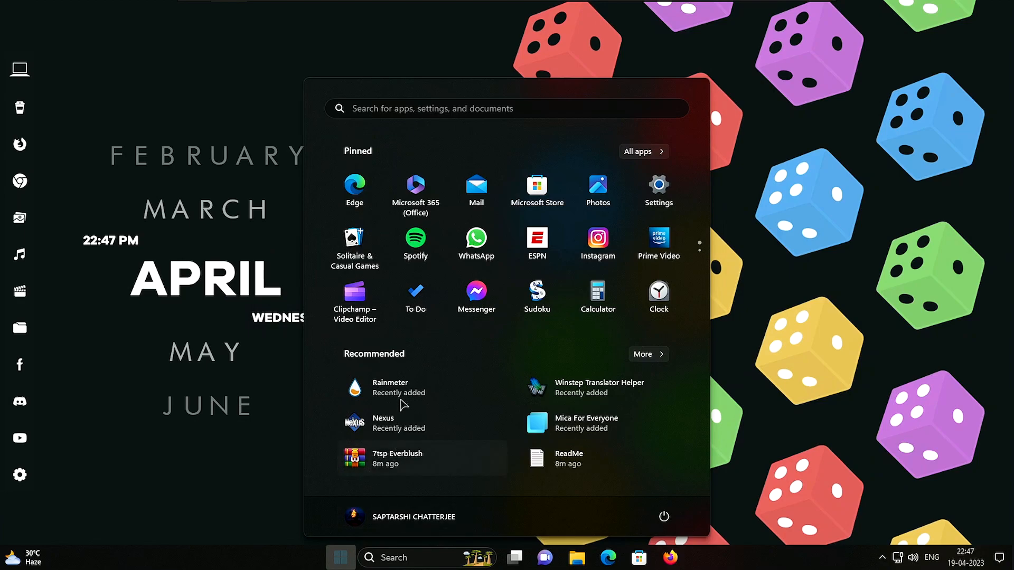
left_click(404, 560)
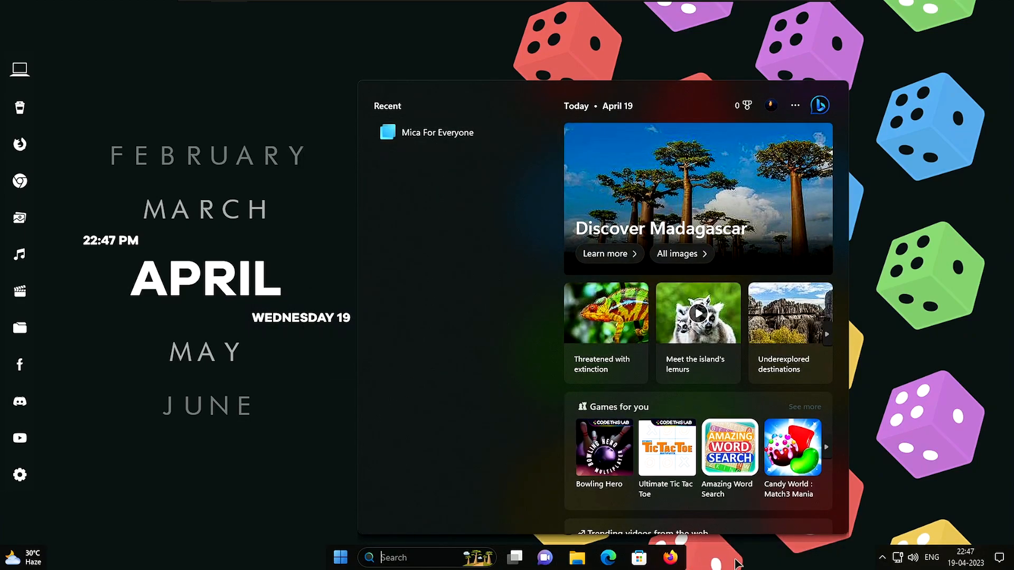
left_click(737, 563)
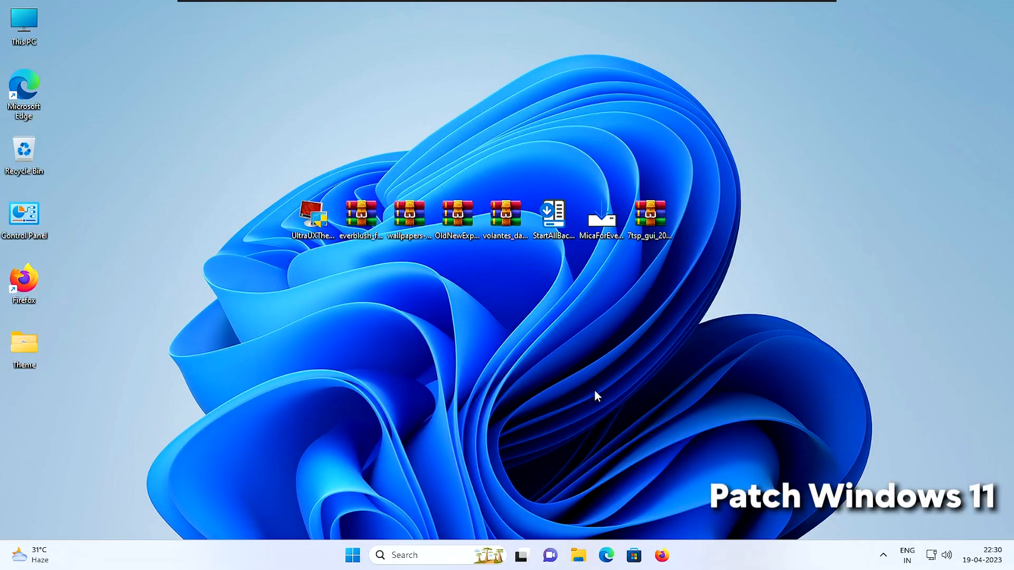
Launch the UltraUXThemePatcher 4.4.0 setup, accept the license agreement and proceed to the system information page
double_click(317, 226)
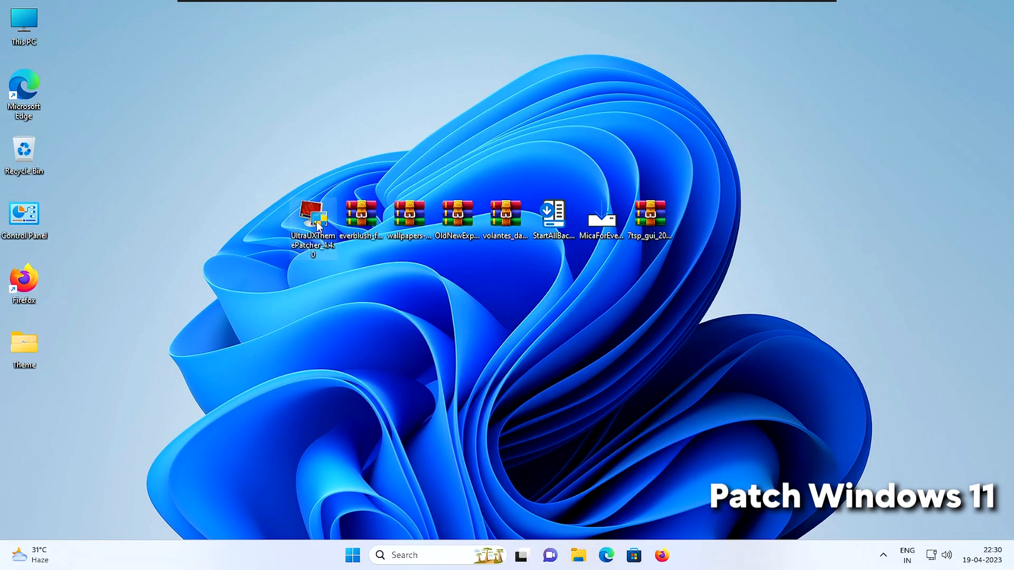
left_click(442, 388)
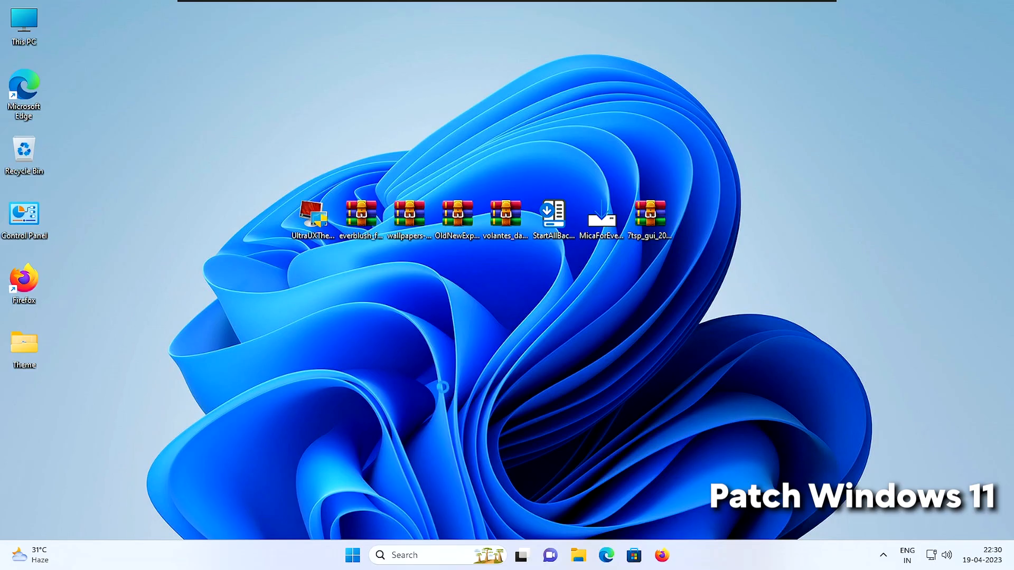
left_click(592, 379)
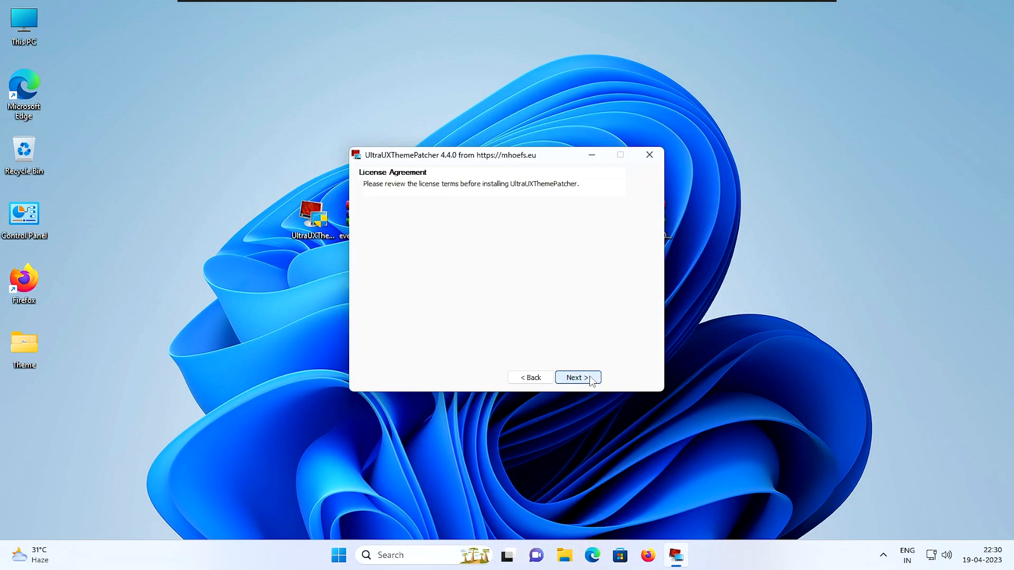
left_click(368, 348)
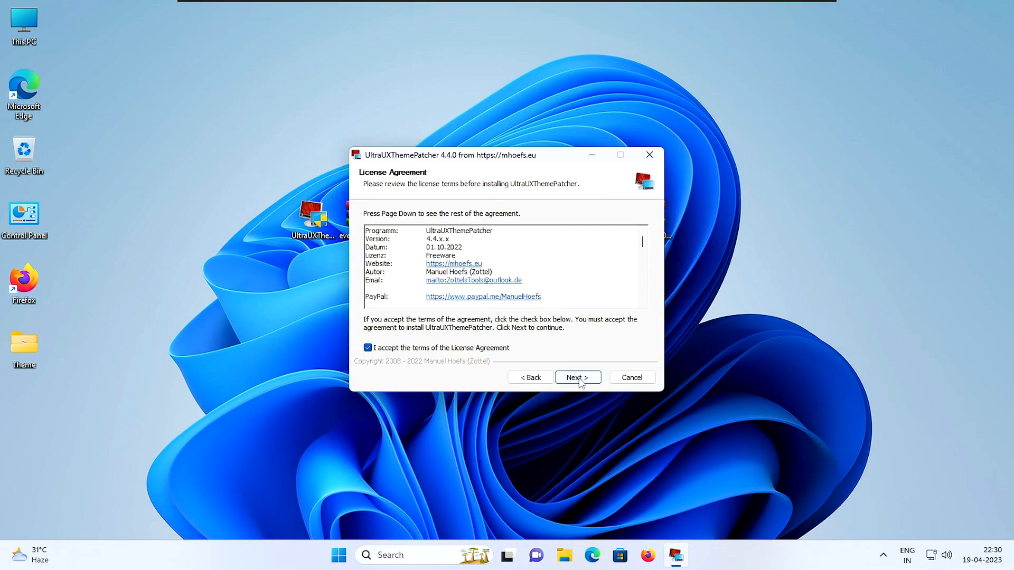
left_click(580, 378)
left_click(584, 378)
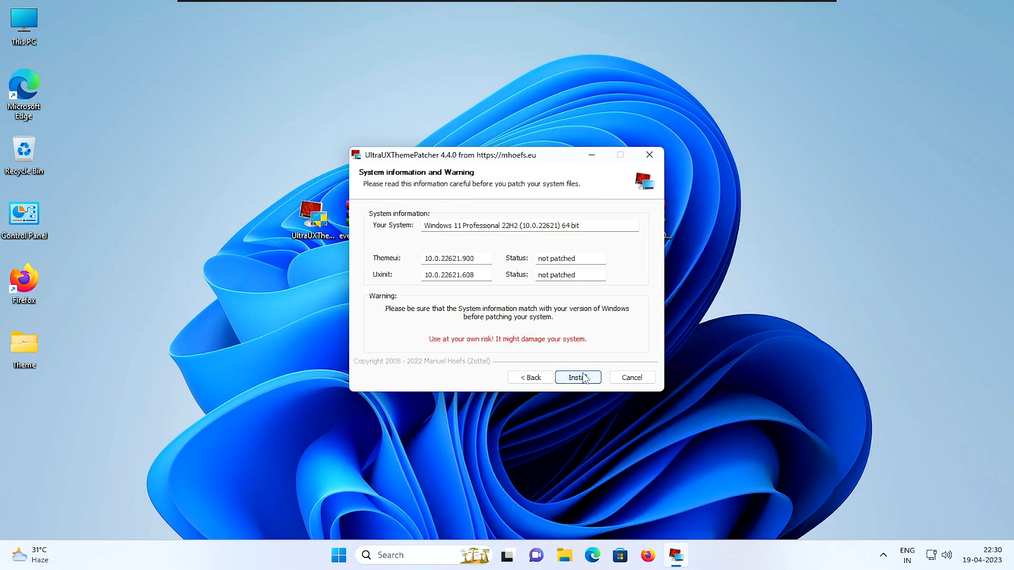
Install the UltraUXThemePatcher patches and finish the setup with the Reboot now option
left_click(583, 373)
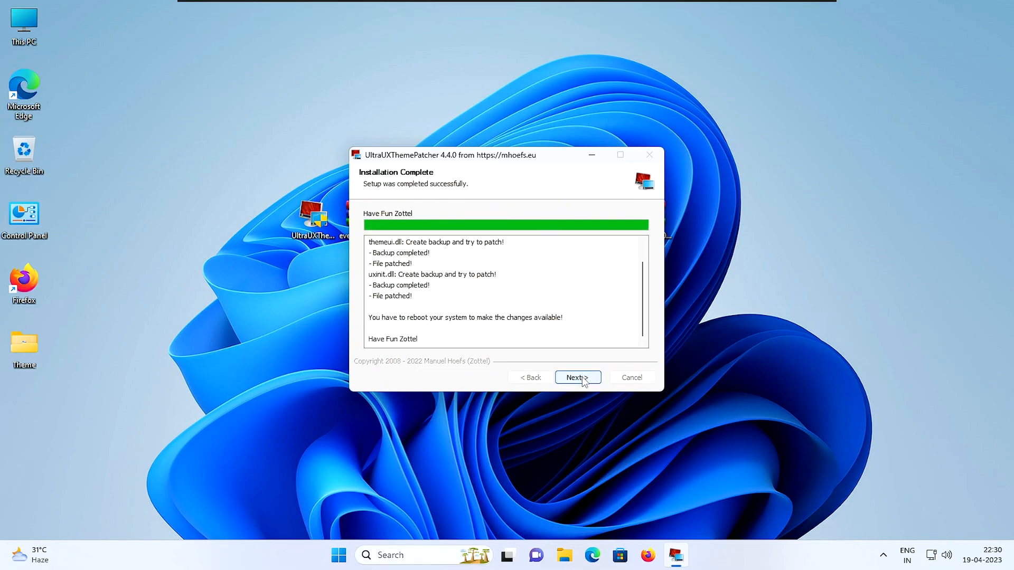
left_click(583, 378)
left_click(584, 379)
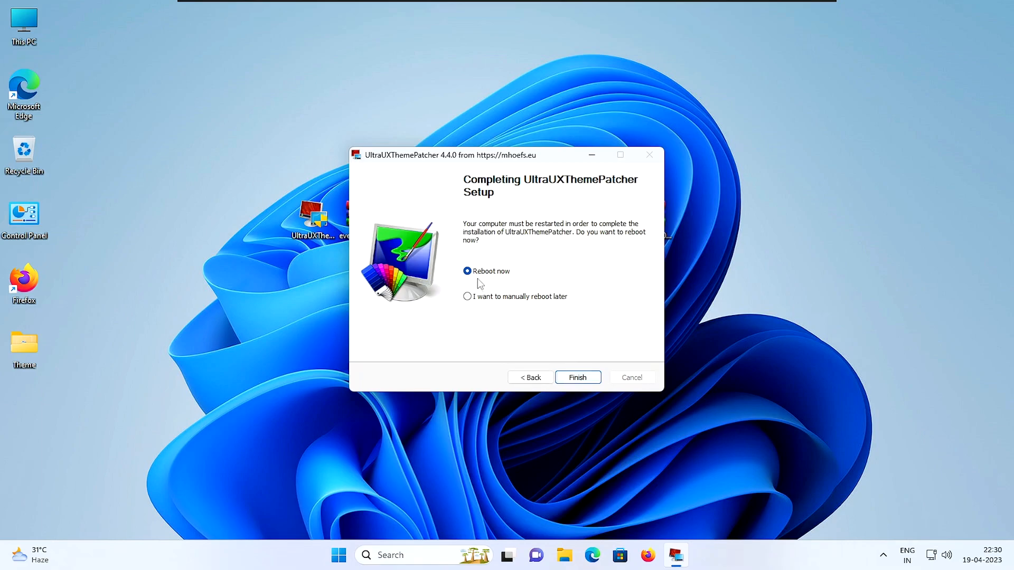
left_click(595, 379)
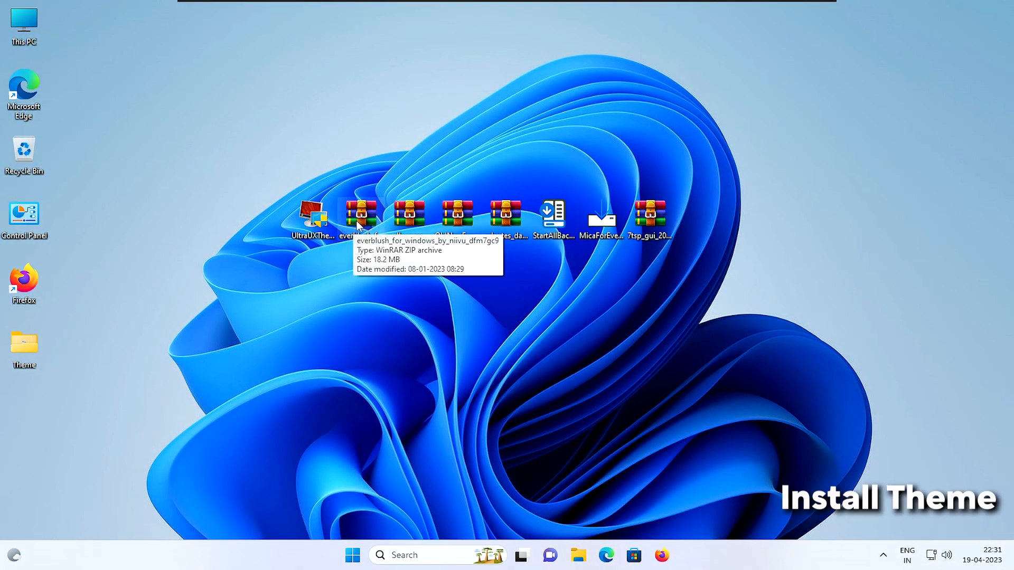
Extract the everblush_for_windows archive with WinRAR into its own folder on the desktop
right_click(359, 222)
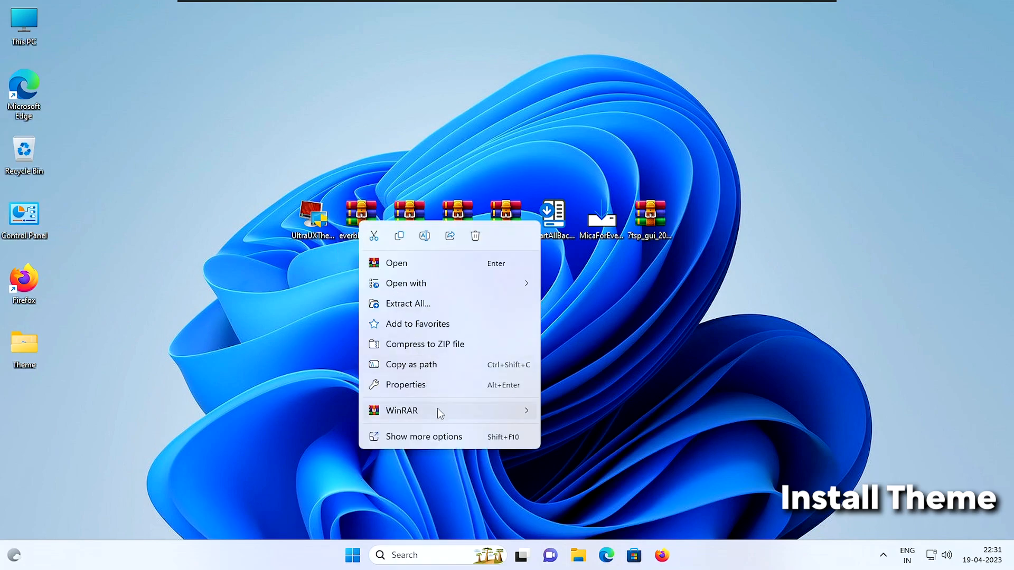
mouse_move(436, 408)
left_click(600, 452)
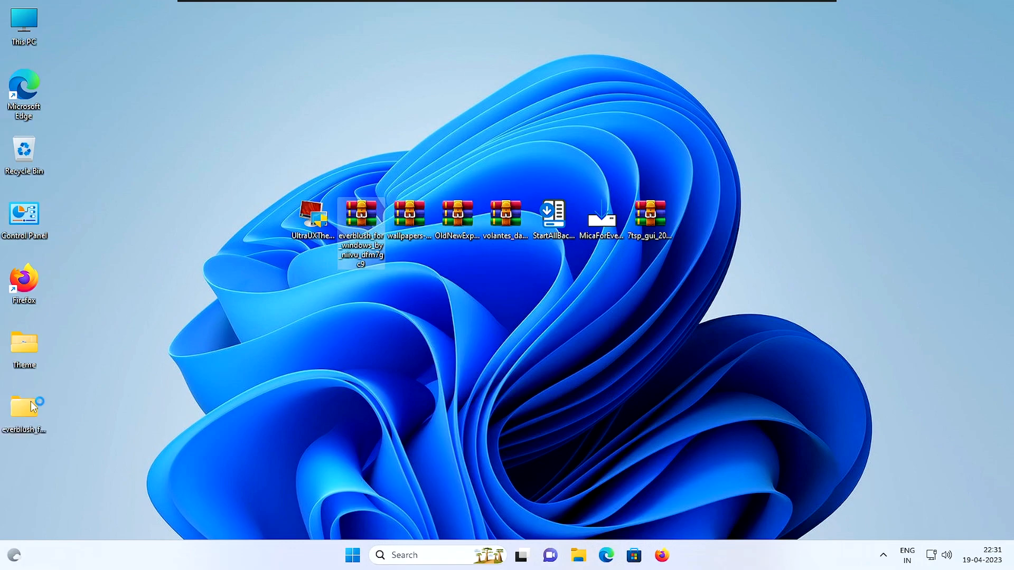
Copy all items from the Windows 11 22h2 Themes folder inside the extracted Everblush folder
double_click(21, 413)
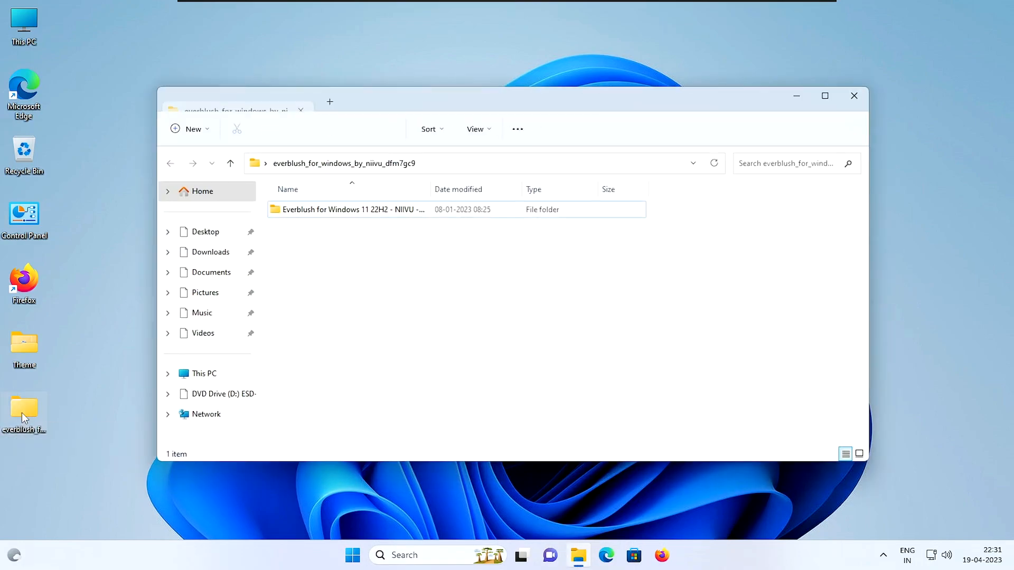
double_click(355, 212)
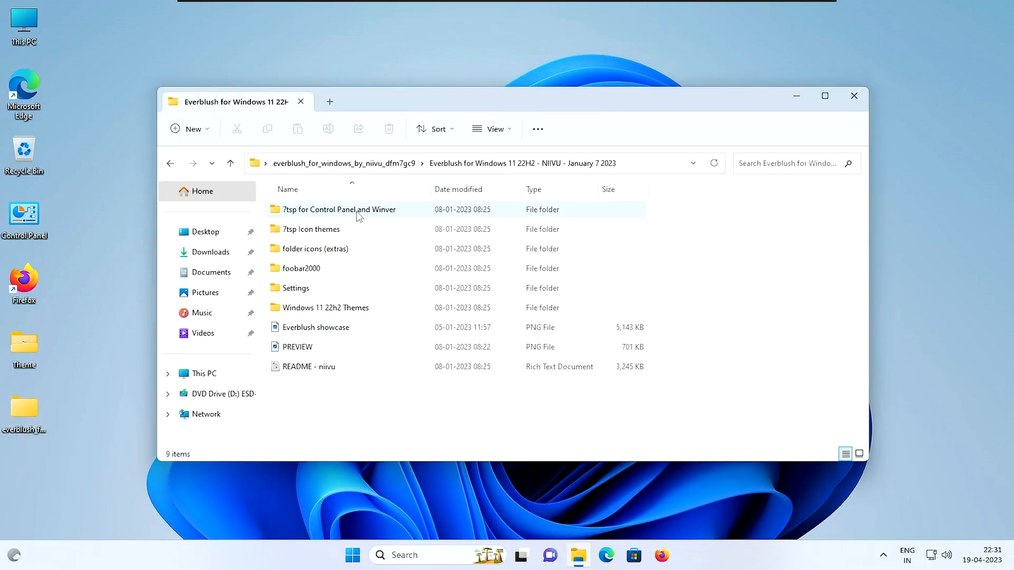
double_click(333, 307)
left_click_drag(369, 421, 339, 200)
left_click(264, 131)
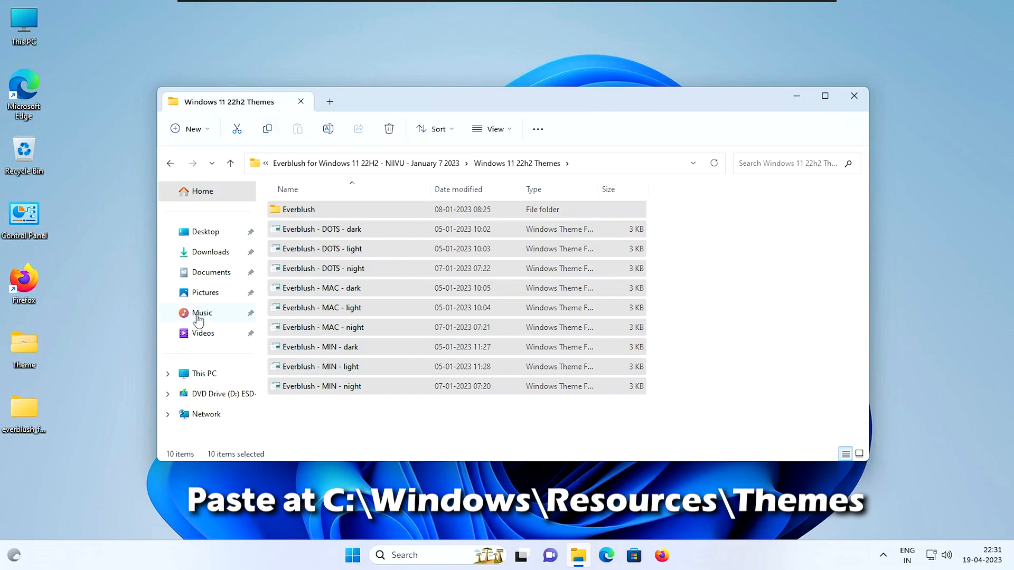
Go to the C:\Windows\Resources\Themes folder
left_click(204, 380)
double_click(344, 224)
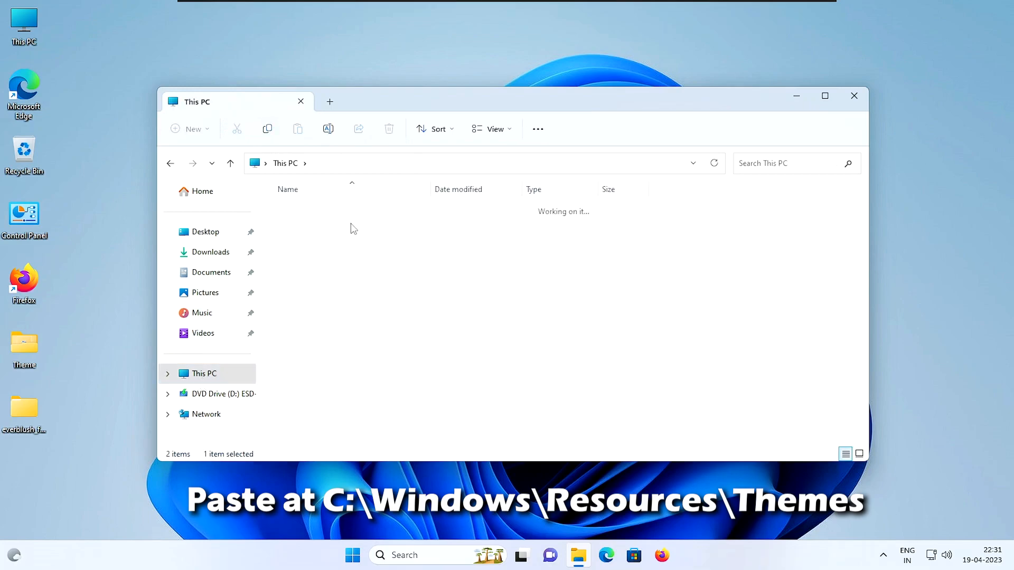
double_click(308, 289)
scroll(317, 299, "down", 10)
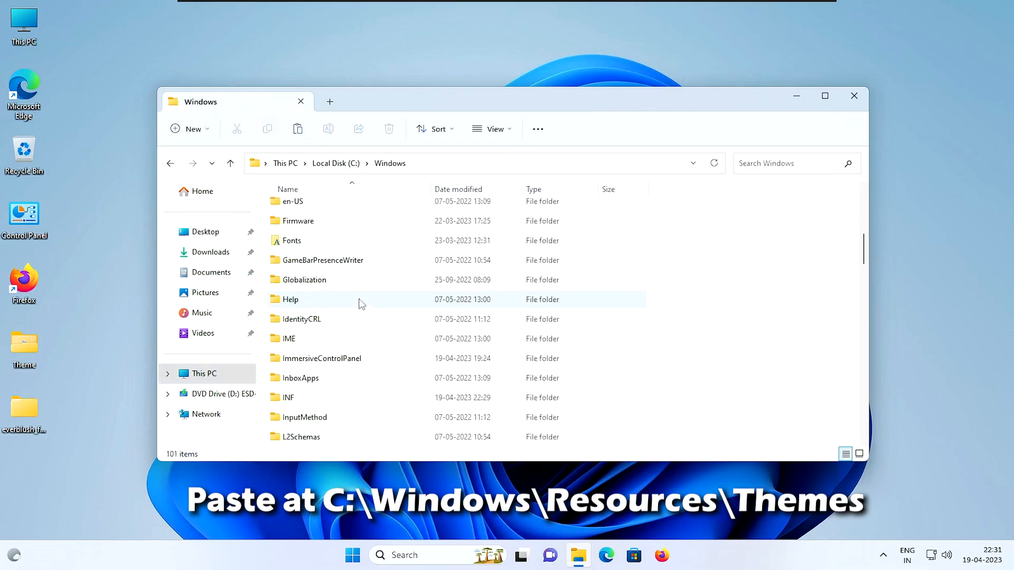
scroll(364, 314, "down", 5)
left_click(324, 226)
double_click(324, 225)
left_click(324, 232)
double_click(324, 232)
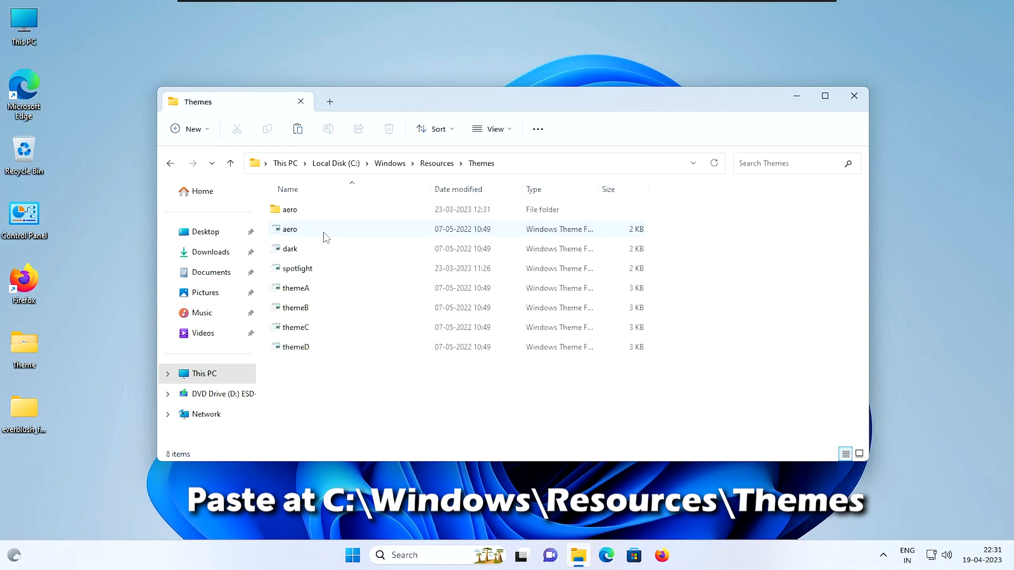
Paste the copied Everblush theme files into the Themes folder, granting administrator permission, and close the window
right_click(392, 398)
left_click(297, 129)
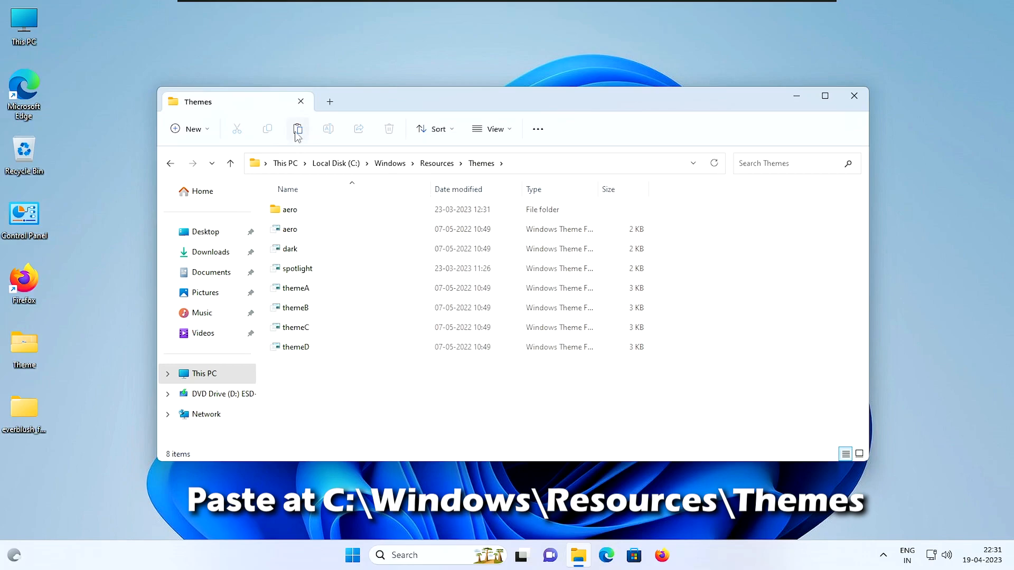
left_click(152, 195)
left_click(257, 218)
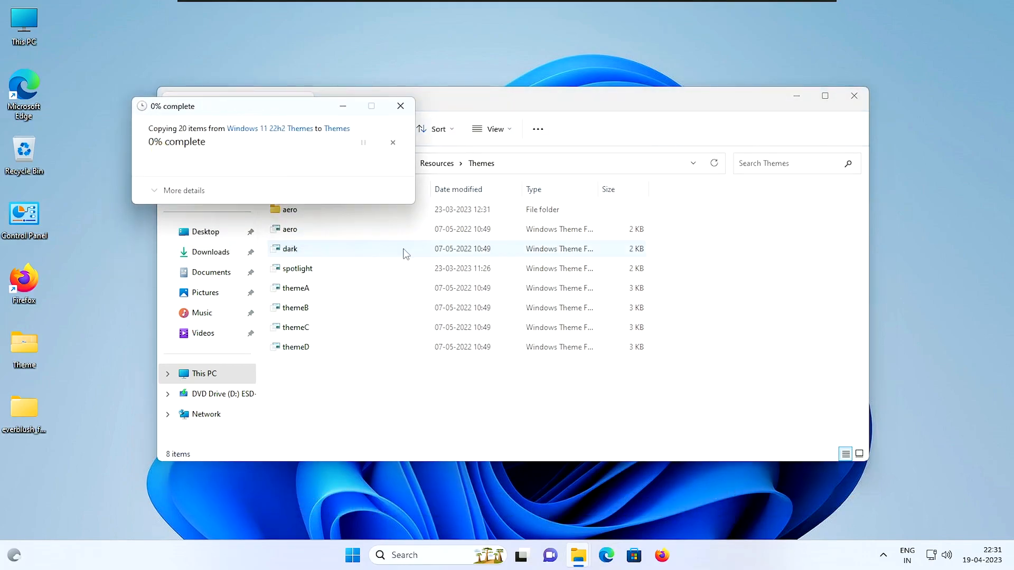
scroll(408, 266, "down", 3)
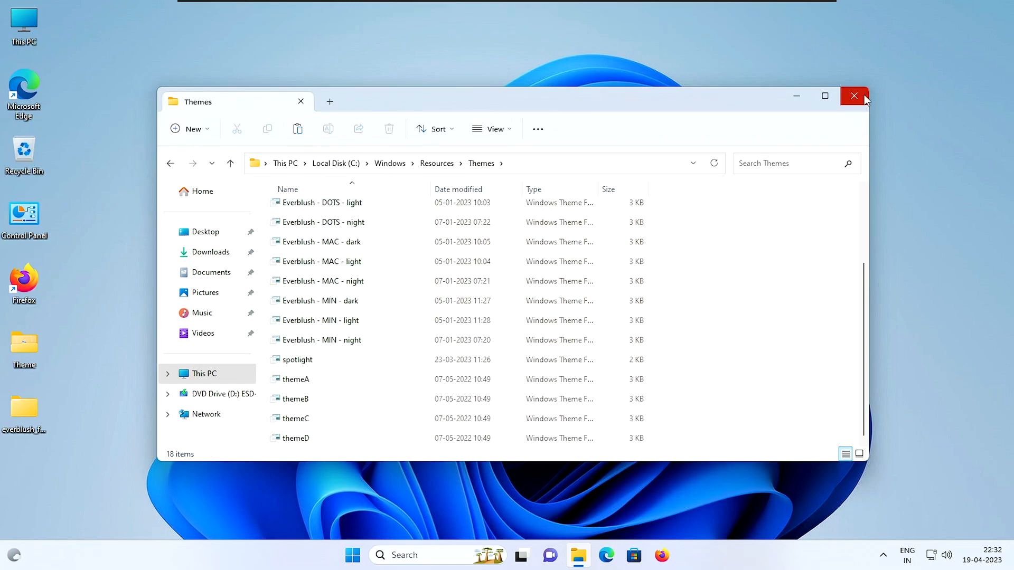
left_click(856, 96)
Apply the third of the newly added Everblush themes in the personalization settings and open This PC to check its look
right_click(761, 94)
left_click(820, 270)
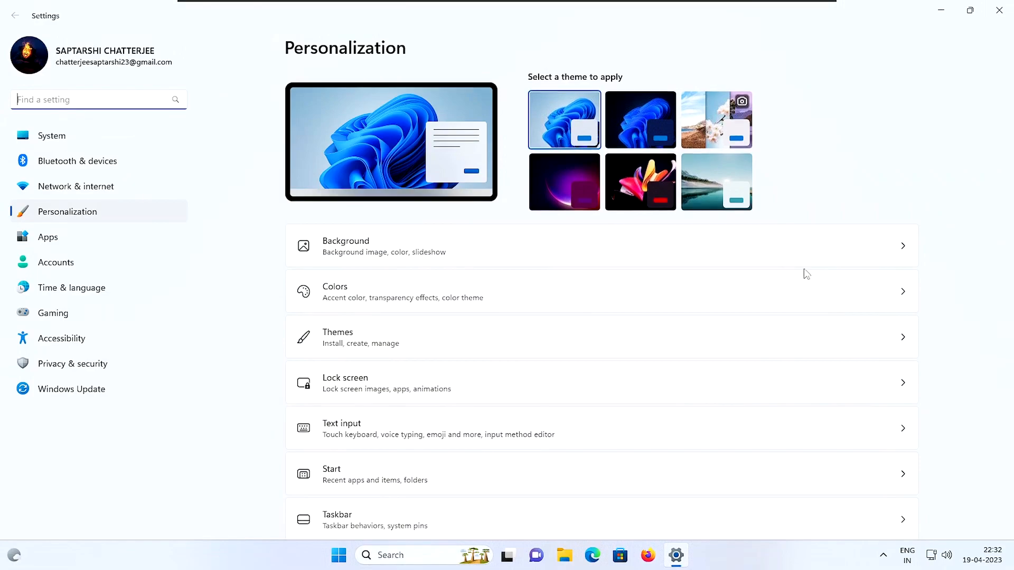
left_click(390, 350)
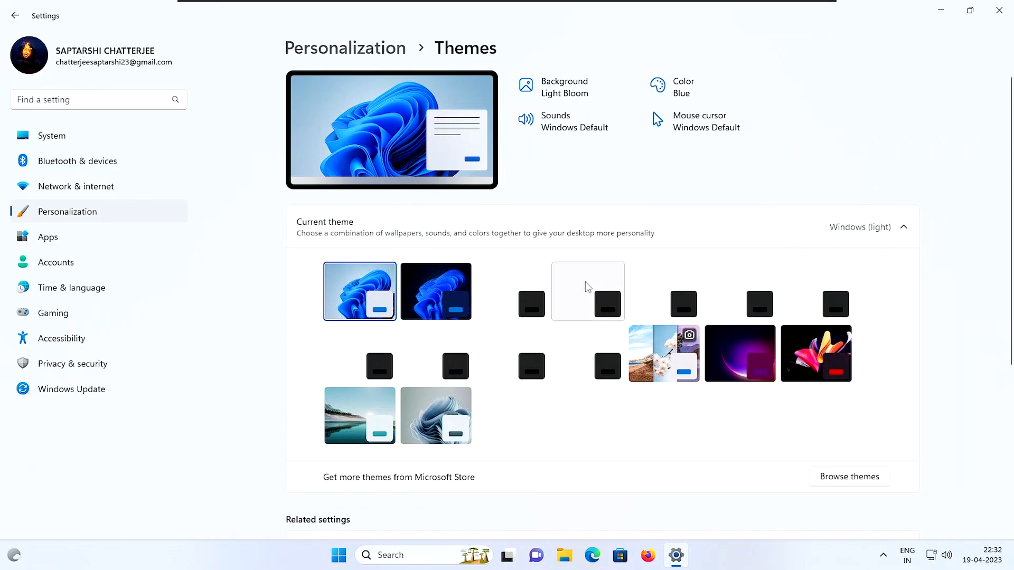
left_click(655, 287)
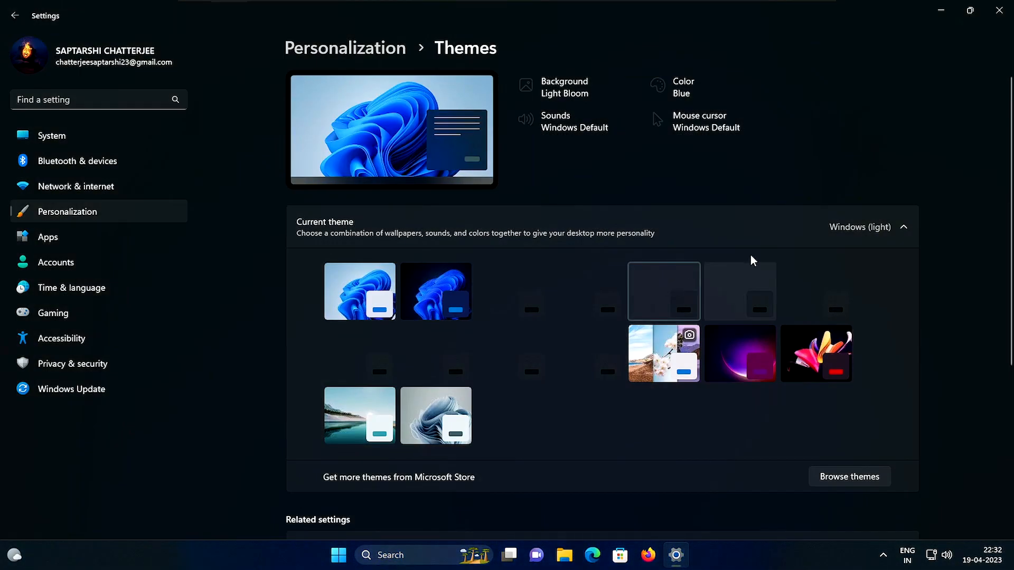
left_click(998, 10)
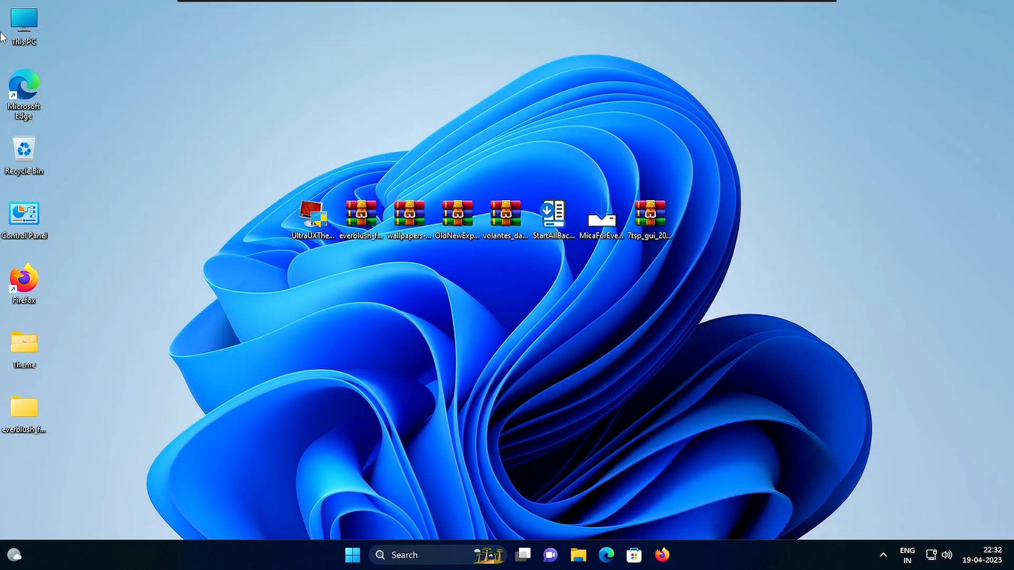
double_click(18, 28)
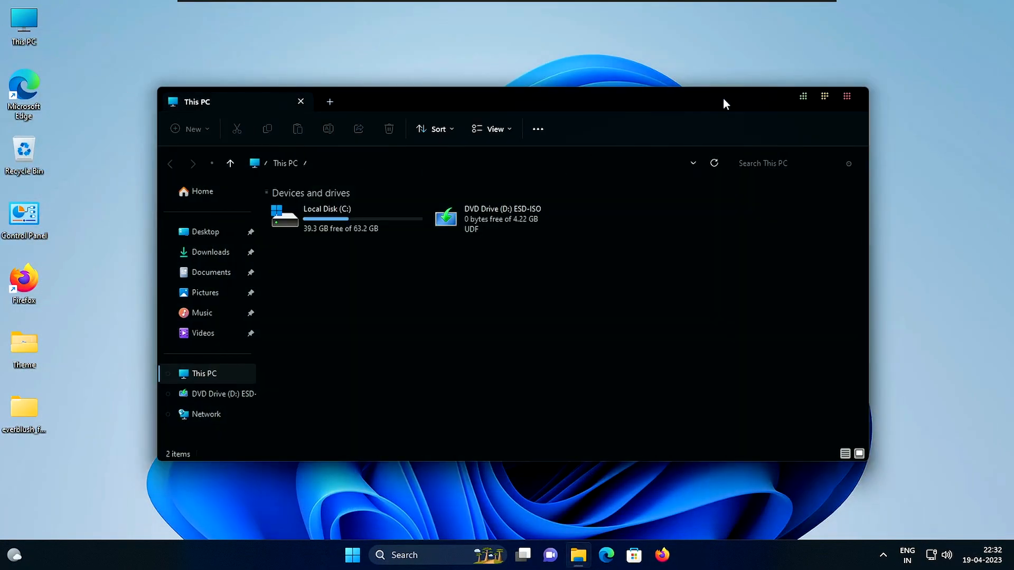
Close the This PC window and extract the wallpapers archive into its own folder on the desktop
left_click(847, 97)
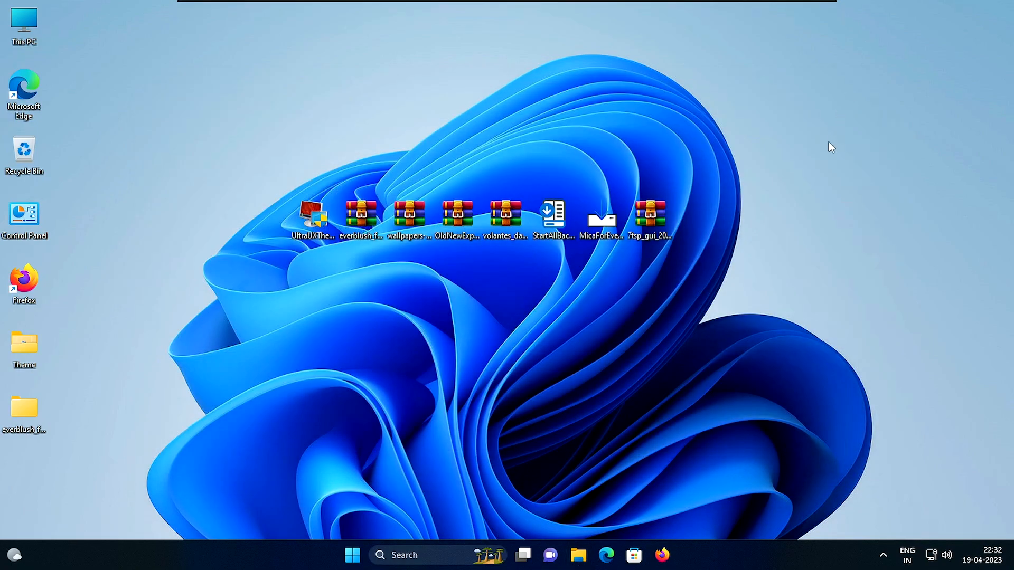
right_click(412, 217)
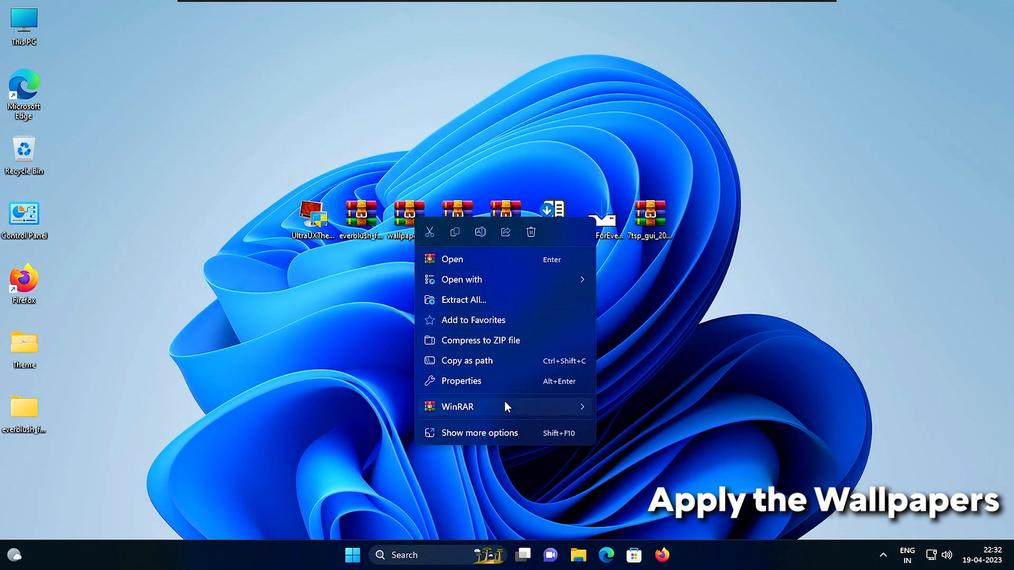
mouse_move(505, 403)
left_click(613, 445)
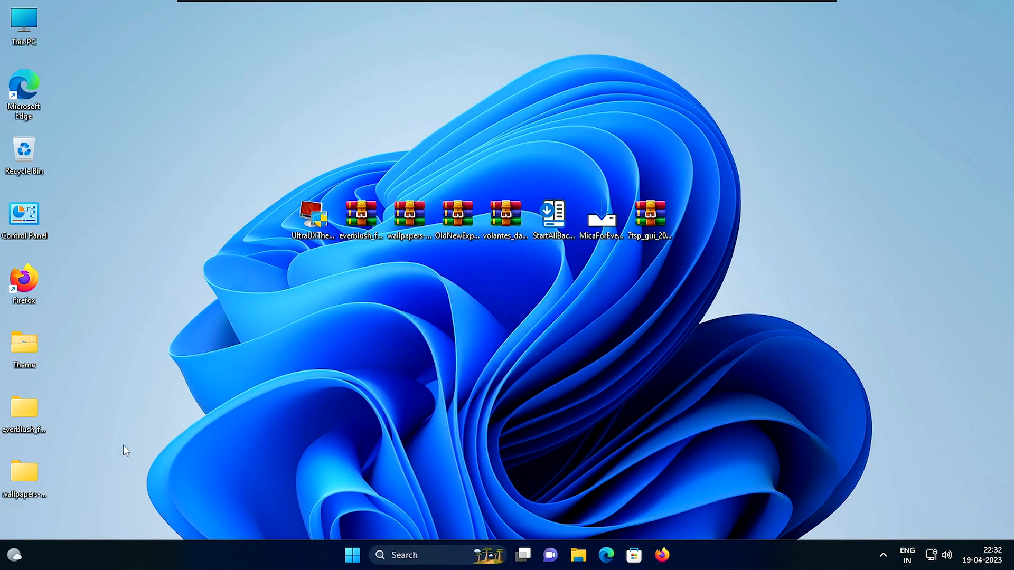
Set the Dice image from the extracted wallpapers-main folder as the desktop background and close the folder
double_click(24, 473)
double_click(343, 209)
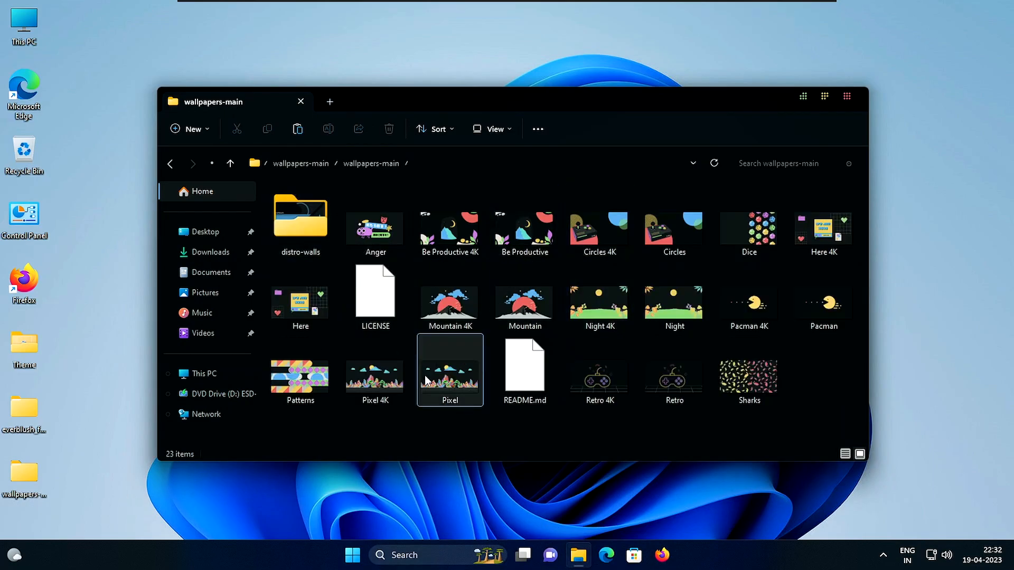
left_click(825, 97)
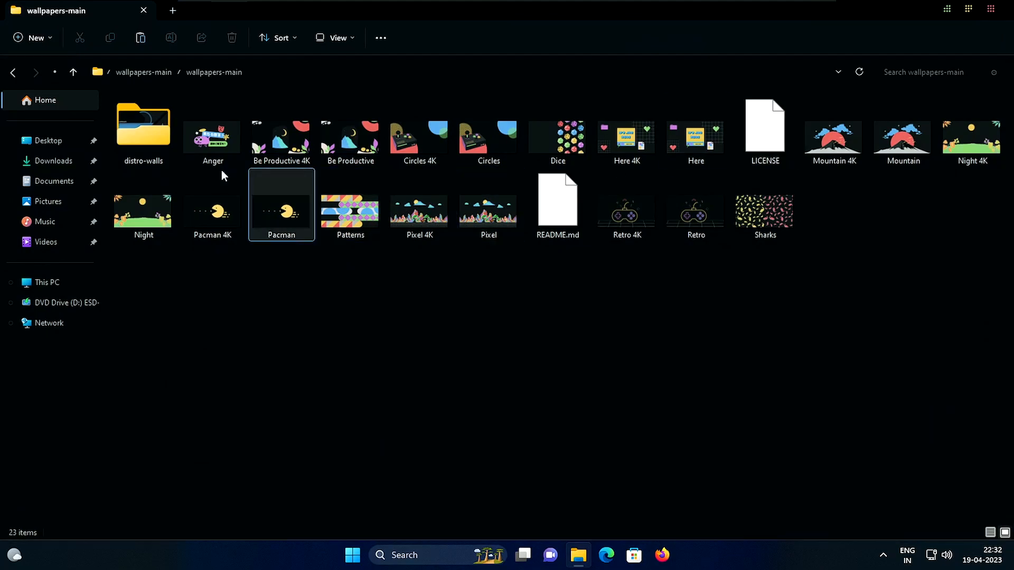
right_click(551, 138)
left_click(635, 219)
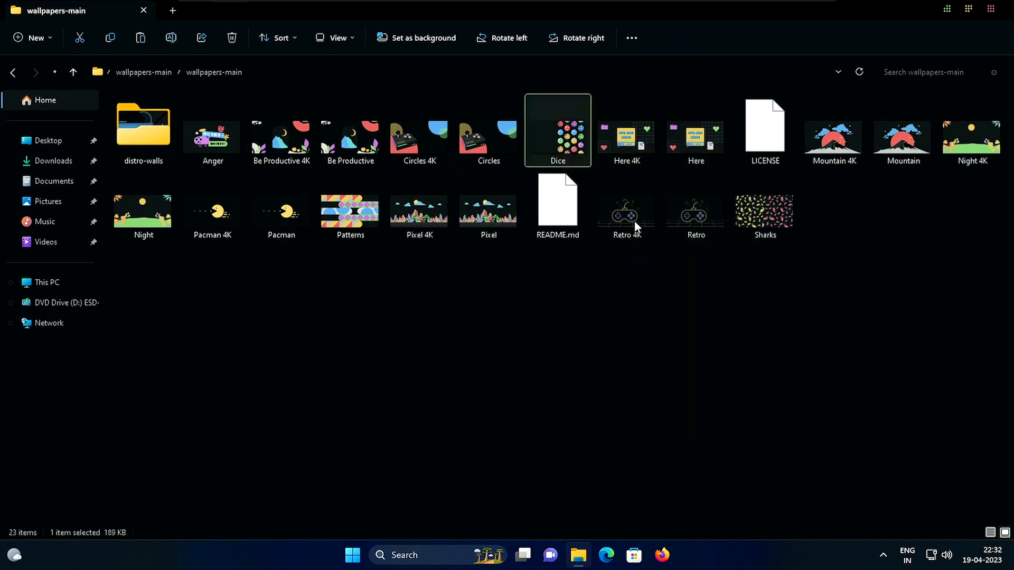
left_click(973, 11)
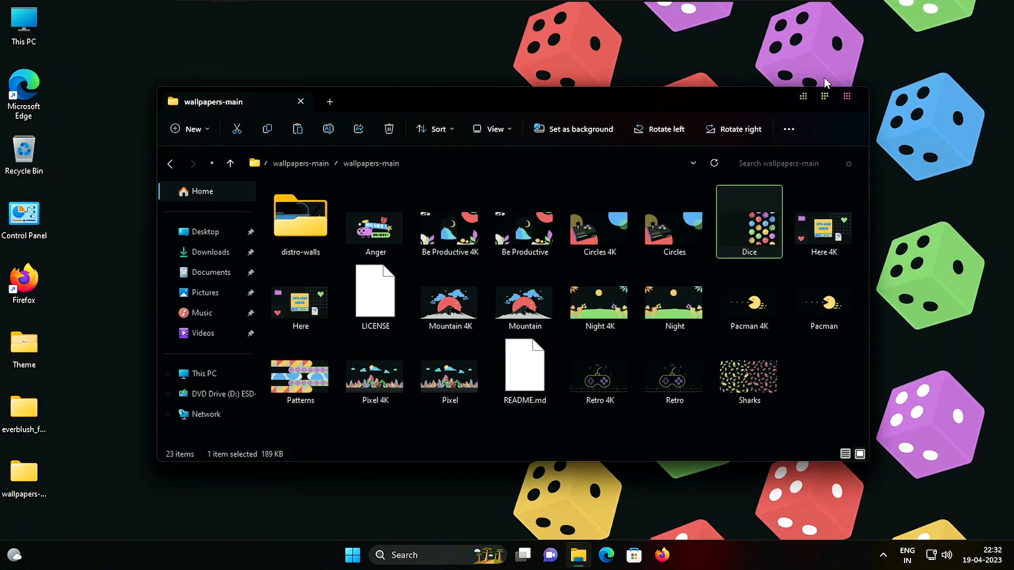
left_click(848, 97)
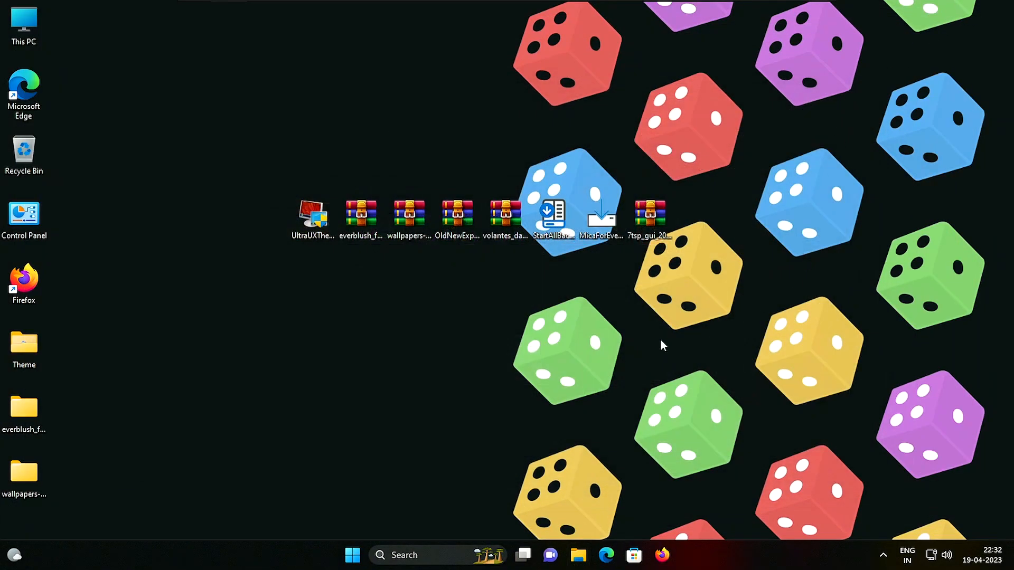
Extract the OldNewExplorer archive into its own folder on the desktop with WinRAR
right_click(451, 217)
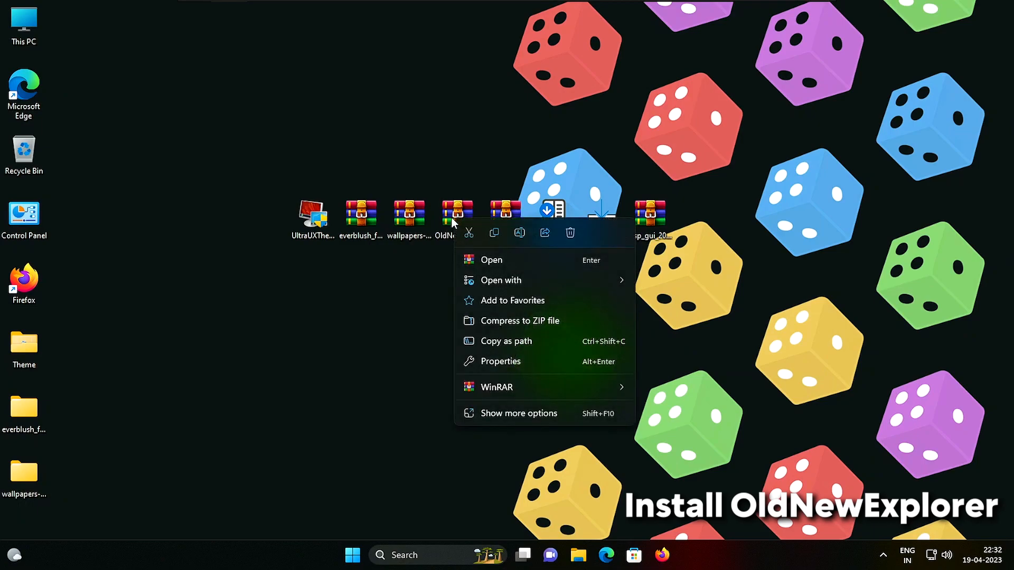
mouse_move(522, 387)
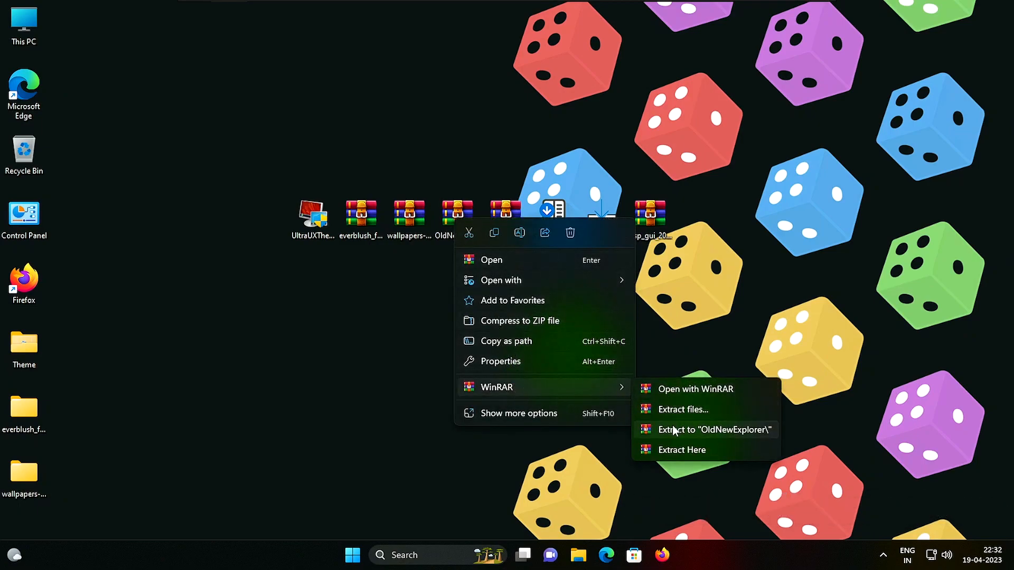
left_click(673, 426)
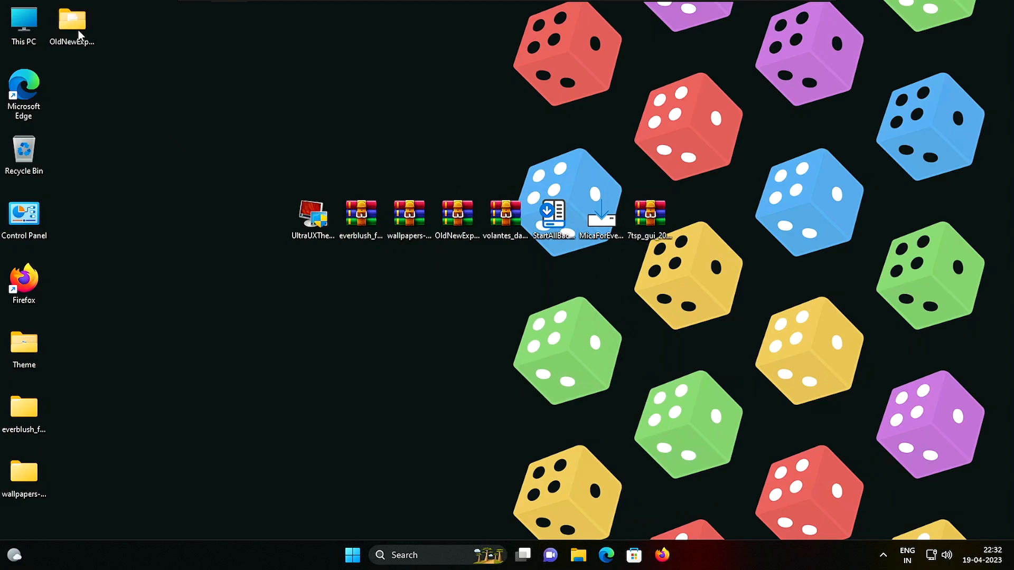
Copy the extracted OldNewExplorer folder into the root of Local Disk (C:)
right_click(68, 27)
key("Escape")
double_click(13, 27)
double_click(389, 220)
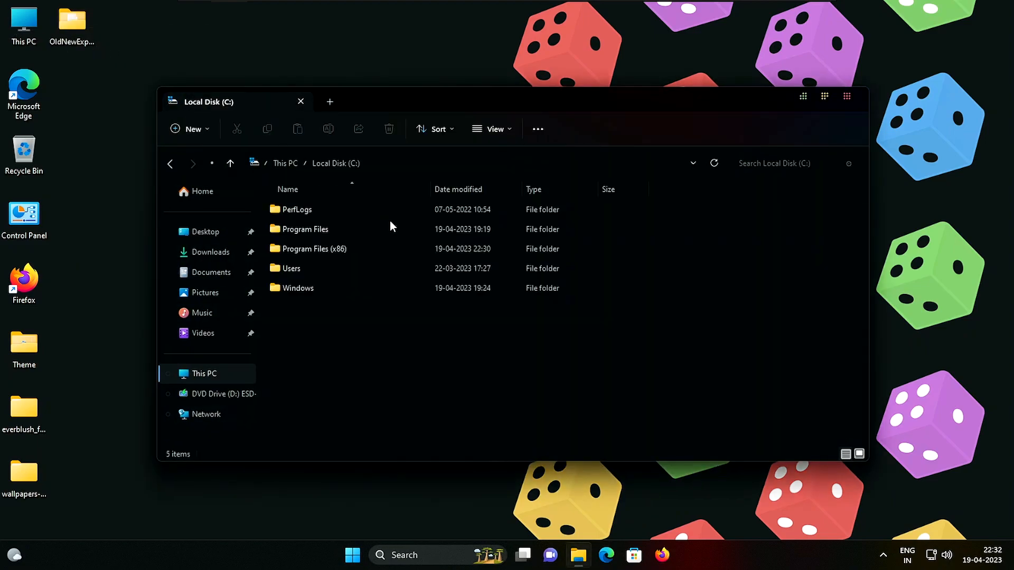
right_click(436, 392)
left_click(455, 384)
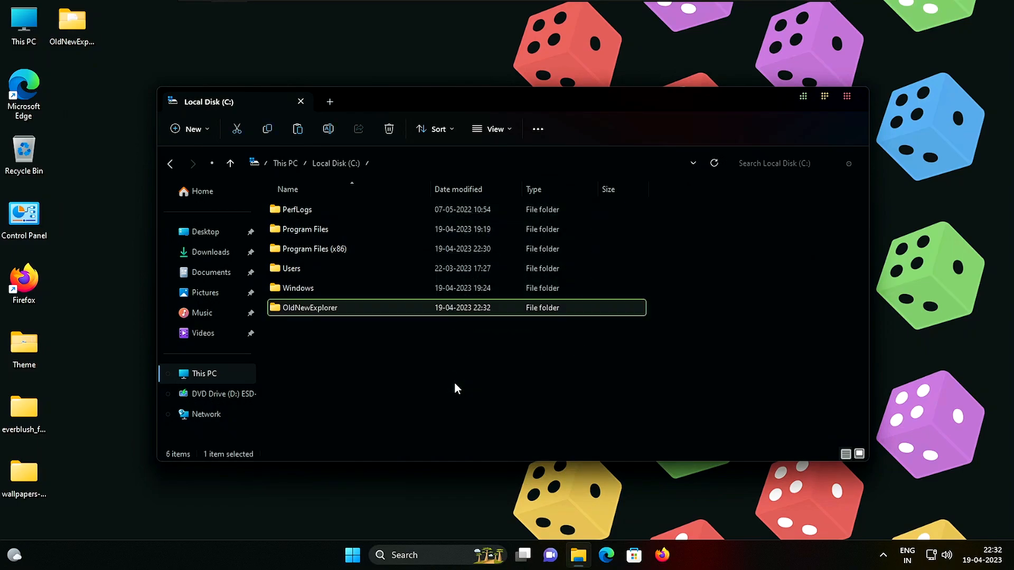
Run OldNewExplorerCfg from C:\OldNewExplorer and install its shell extension with the status bar disabled and the command bar used instead of the Ribbon
double_click(369, 307)
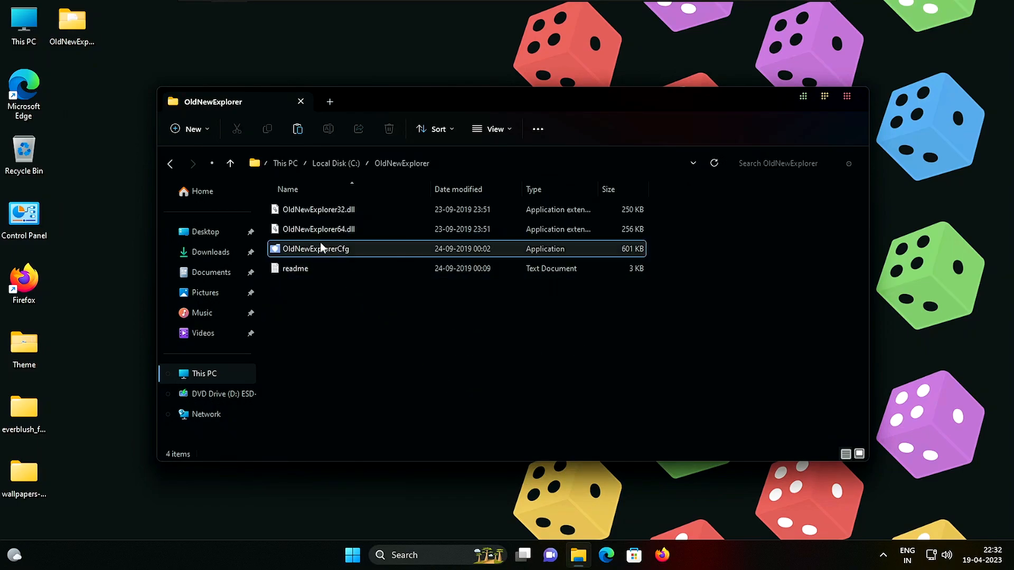
double_click(371, 249)
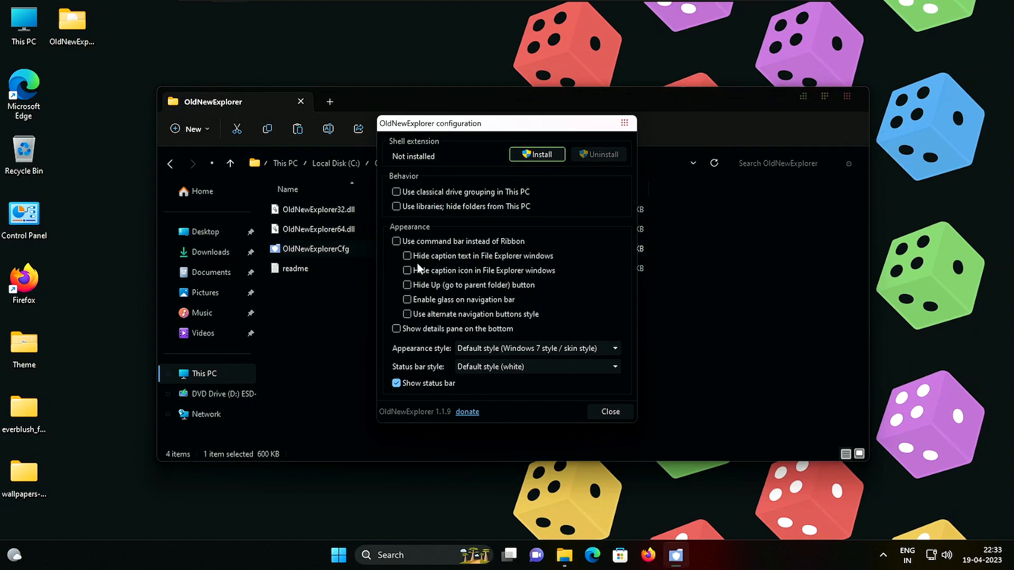
left_click(407, 383)
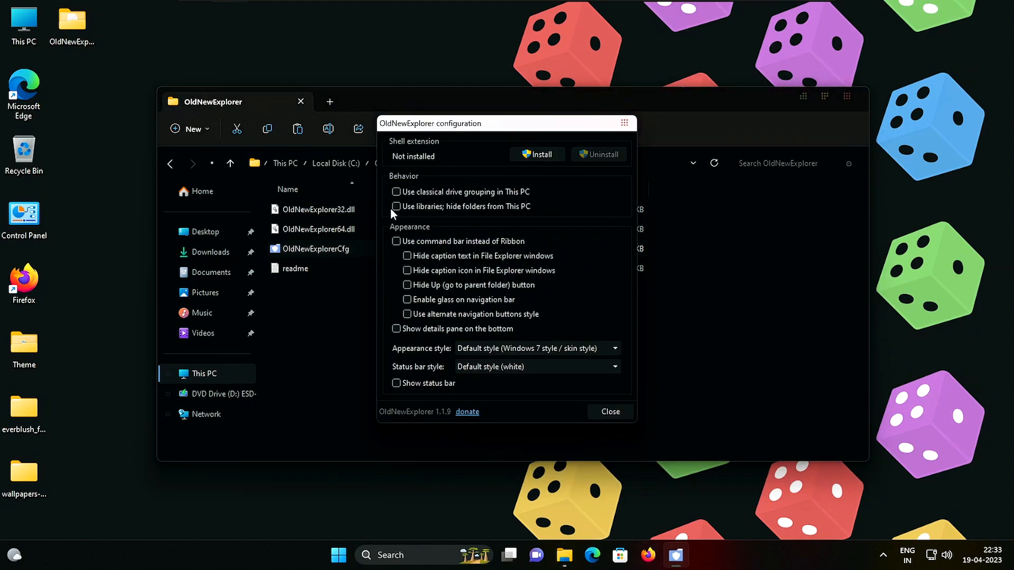
left_click(397, 242)
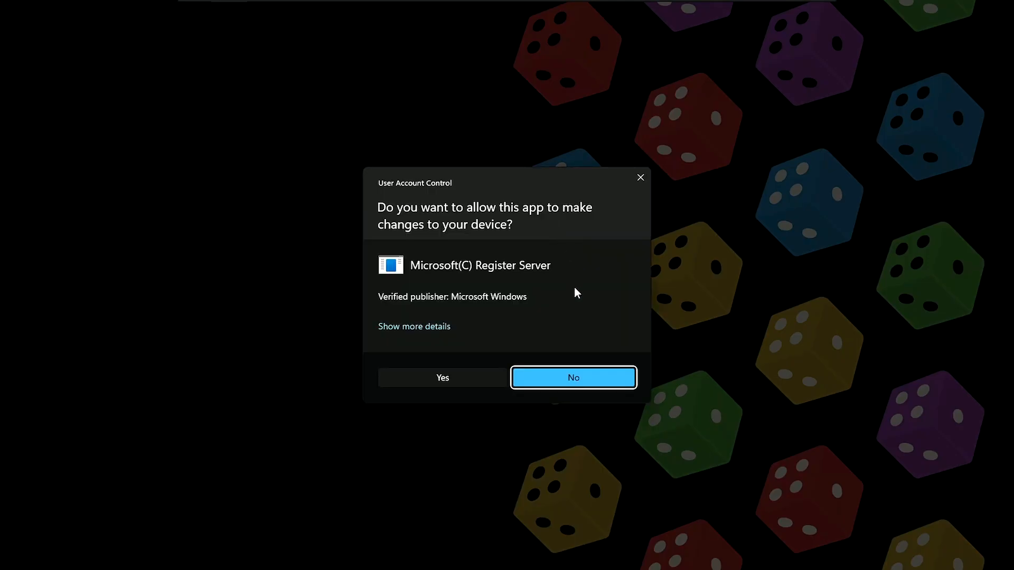
left_click(449, 377)
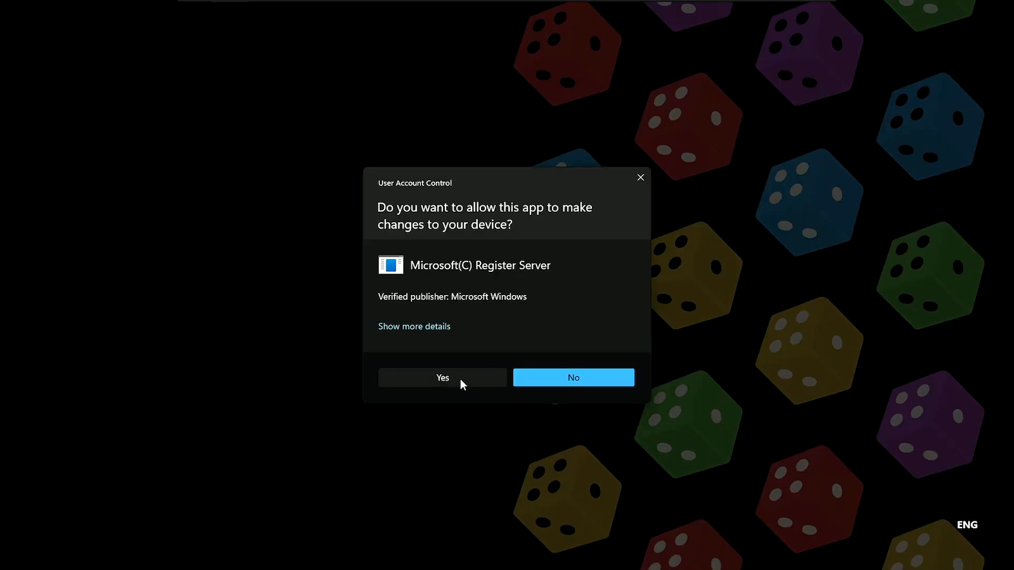
left_click(460, 381)
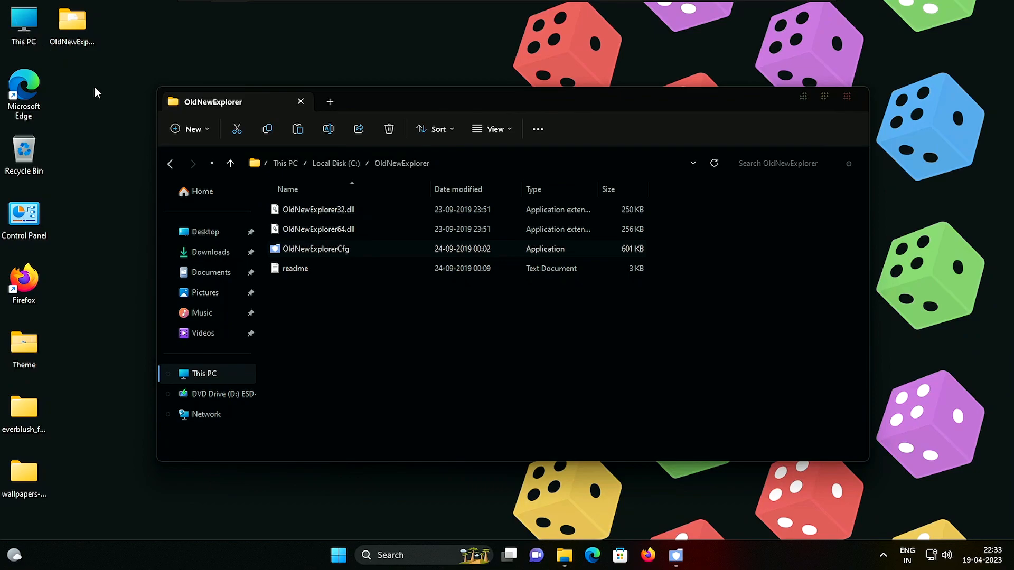
Check File Explorer's look in a new window with an added tab, and close the Explorer windows and the OldNewExplorer configuration
key("super+e")
left_click_drag(256, 115, 282, 170)
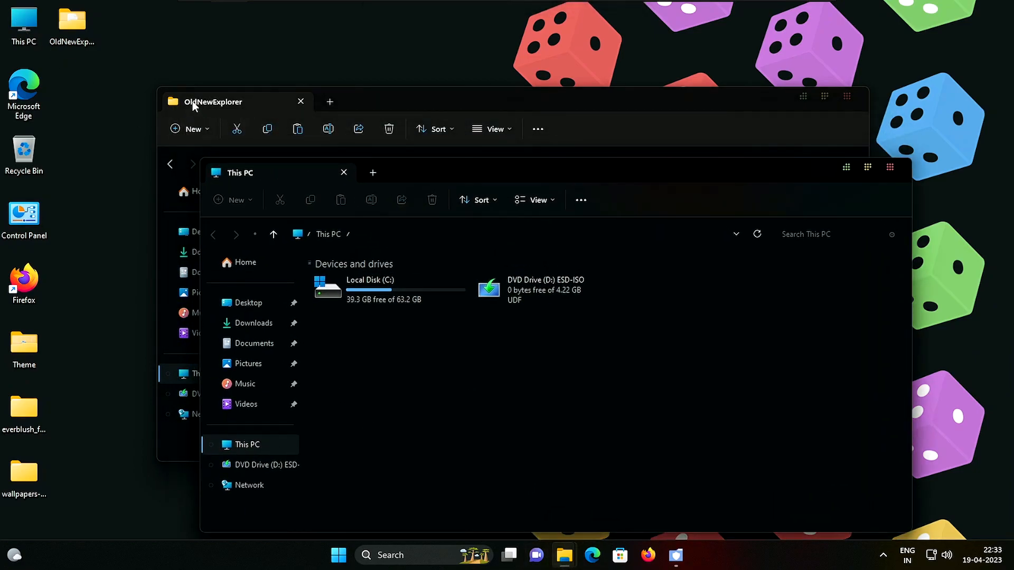
left_click(373, 173)
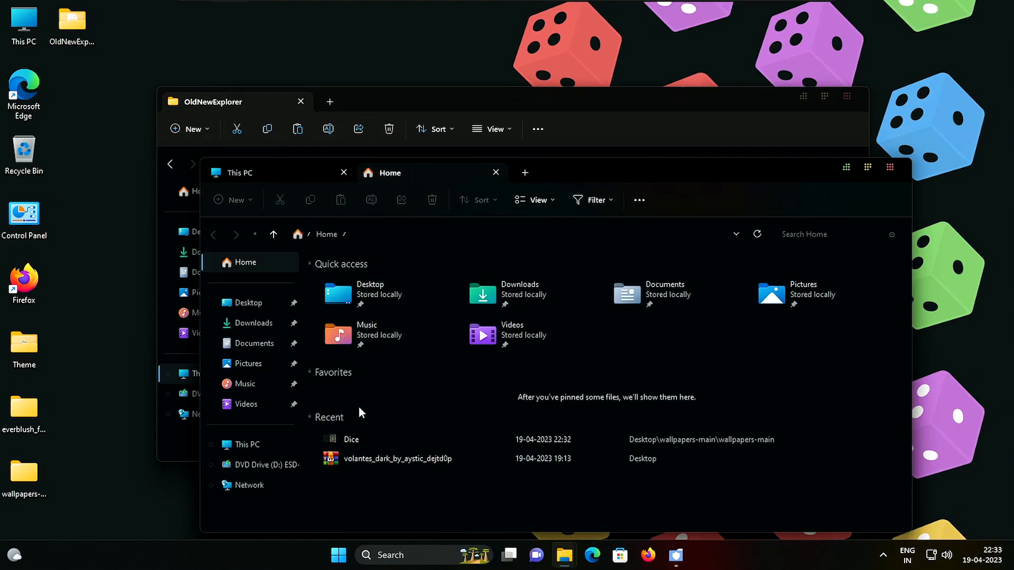
left_click(896, 170)
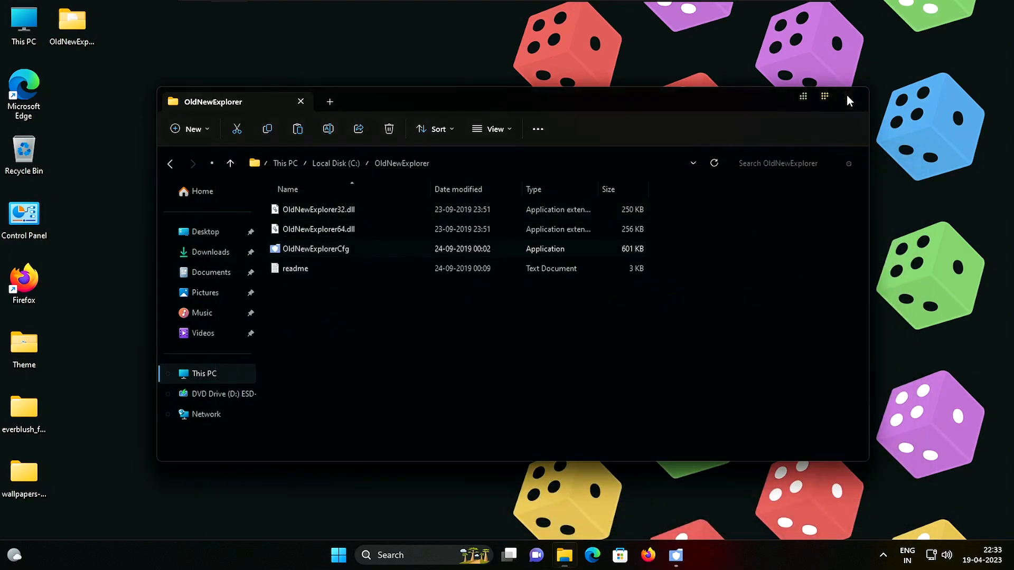
left_click(847, 94)
left_click(612, 413)
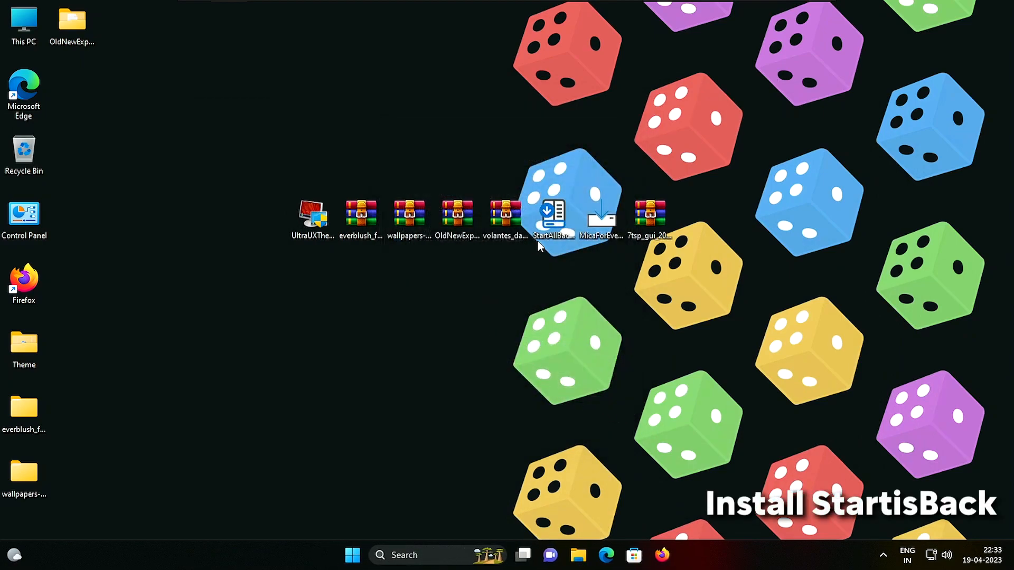
Install StartAllBack and look through its Advanced, Explorer, Taskbar and Start Menu settings
double_click(562, 221)
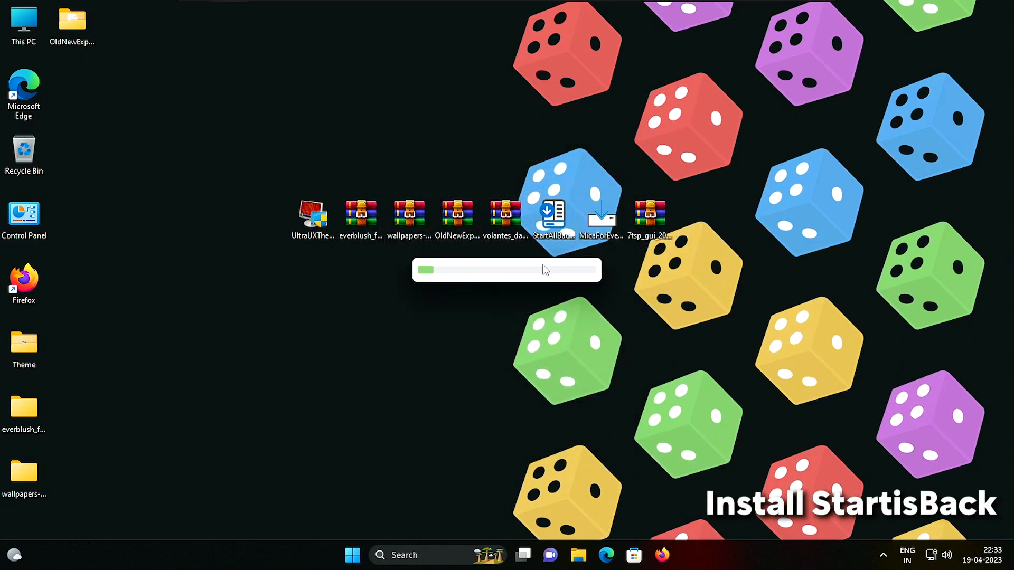
left_click(502, 236)
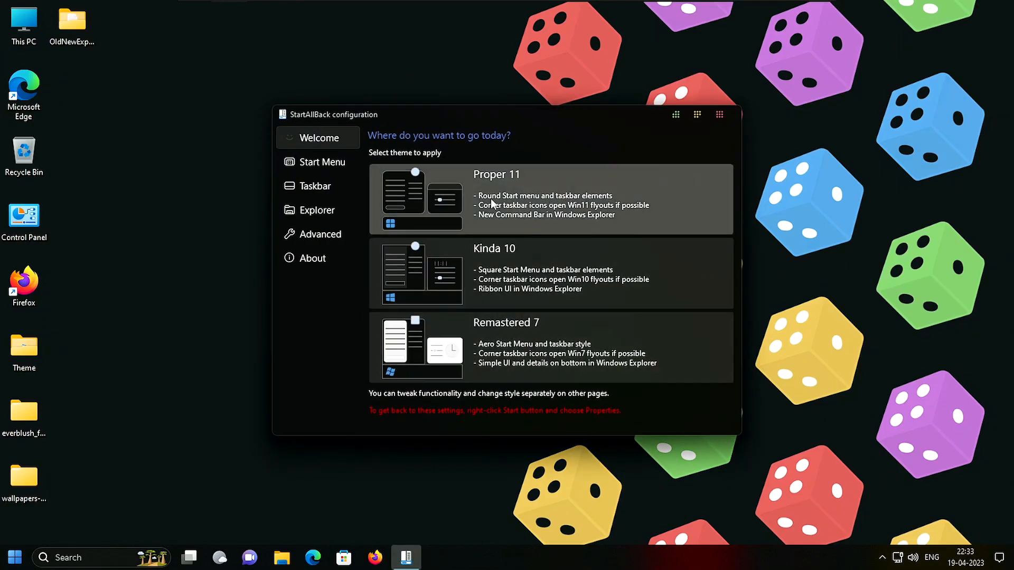
left_click(324, 230)
left_click(333, 209)
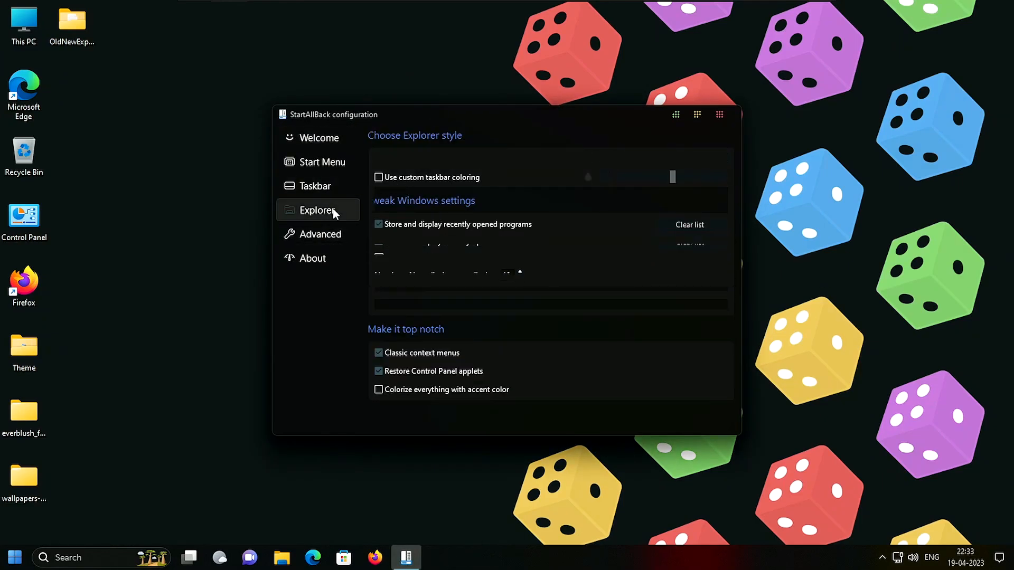
left_click(327, 187)
left_click(327, 165)
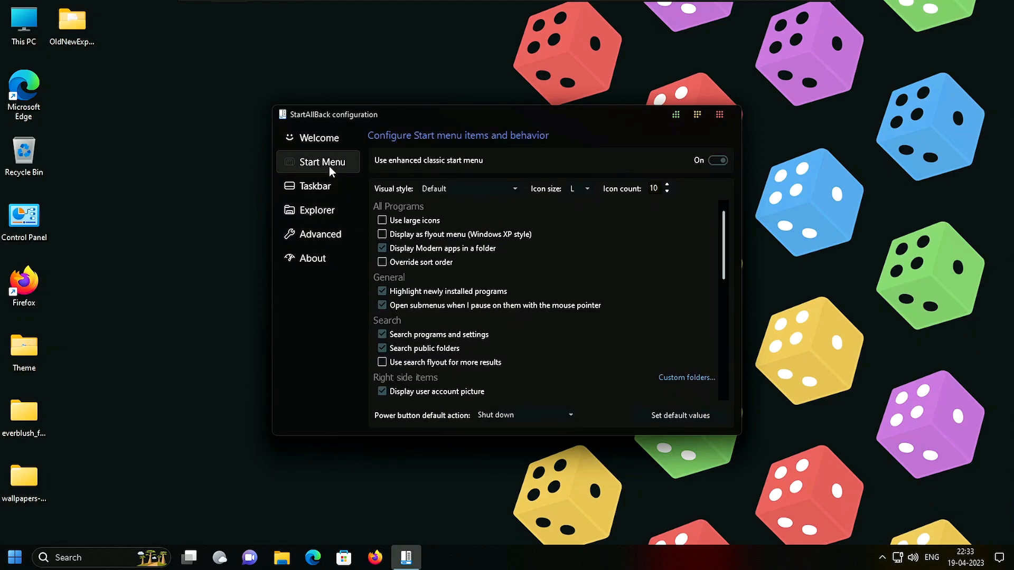
Center the task icons together with the start button and set the taskbar segments to Just central segment
left_click(319, 189)
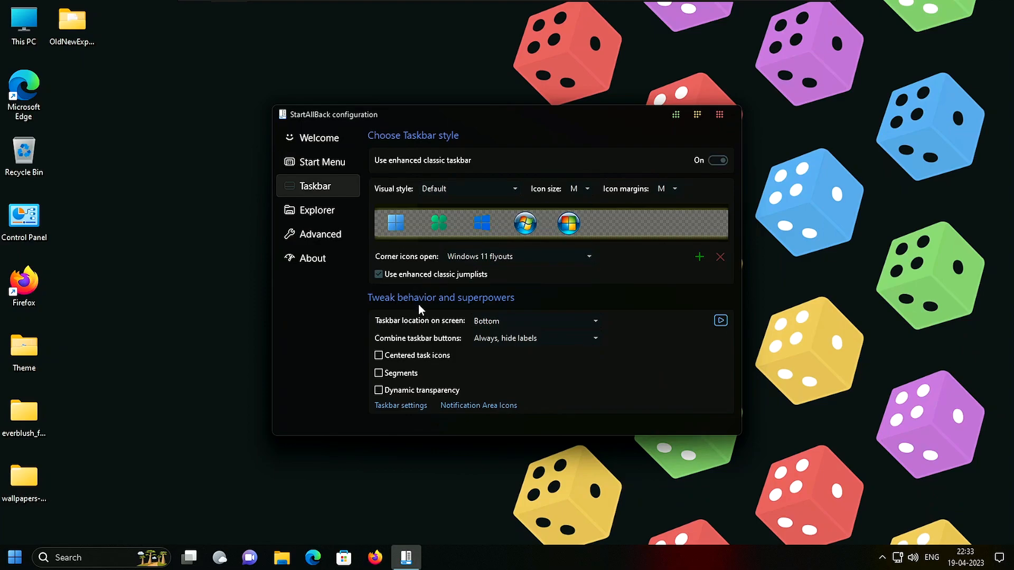
left_click(378, 355)
left_click(387, 372)
left_click(498, 374)
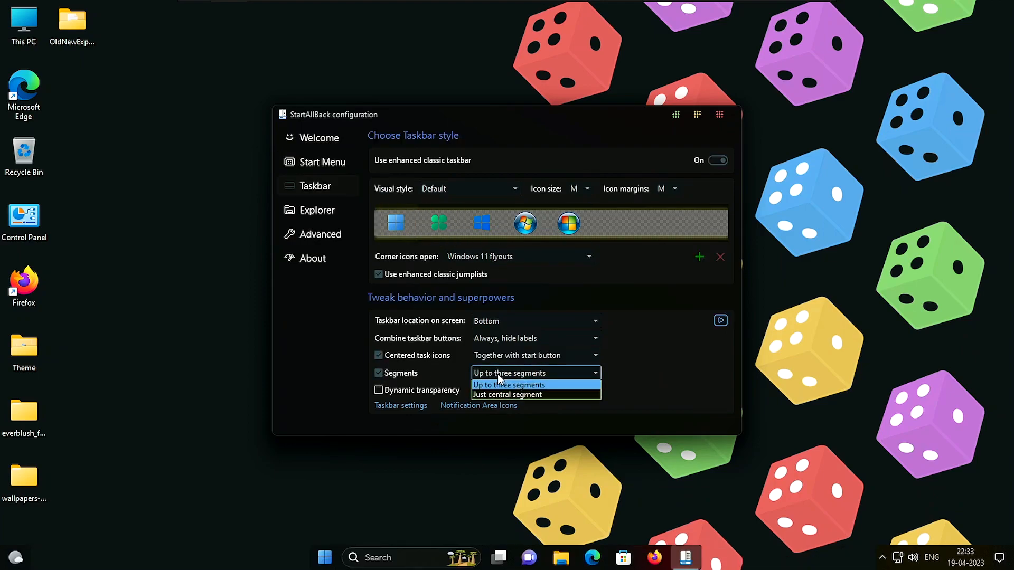
left_click(519, 391)
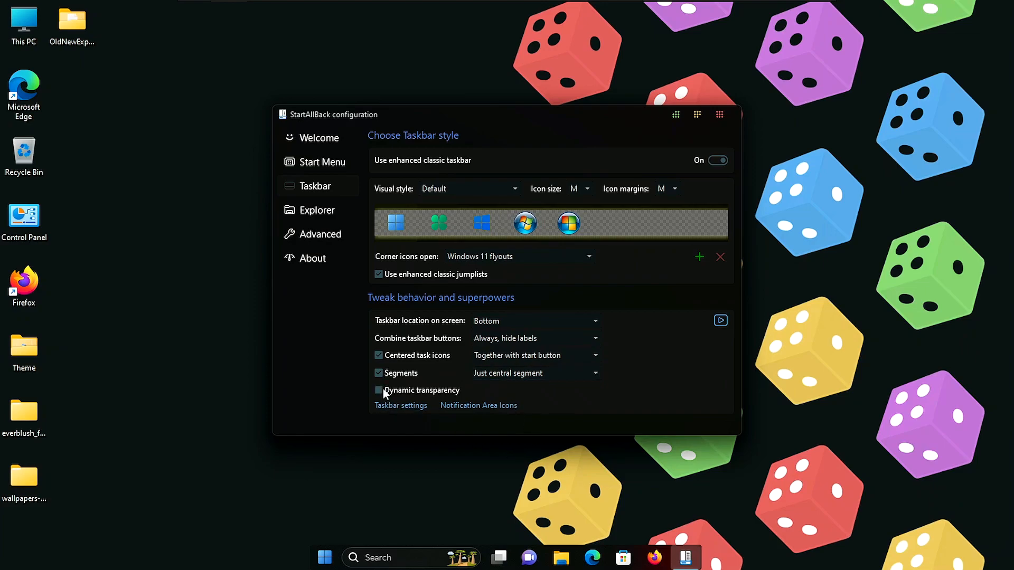
Set the Explorer style to Win7 Command Bar and enable the details pane on bottom
left_click(337, 213)
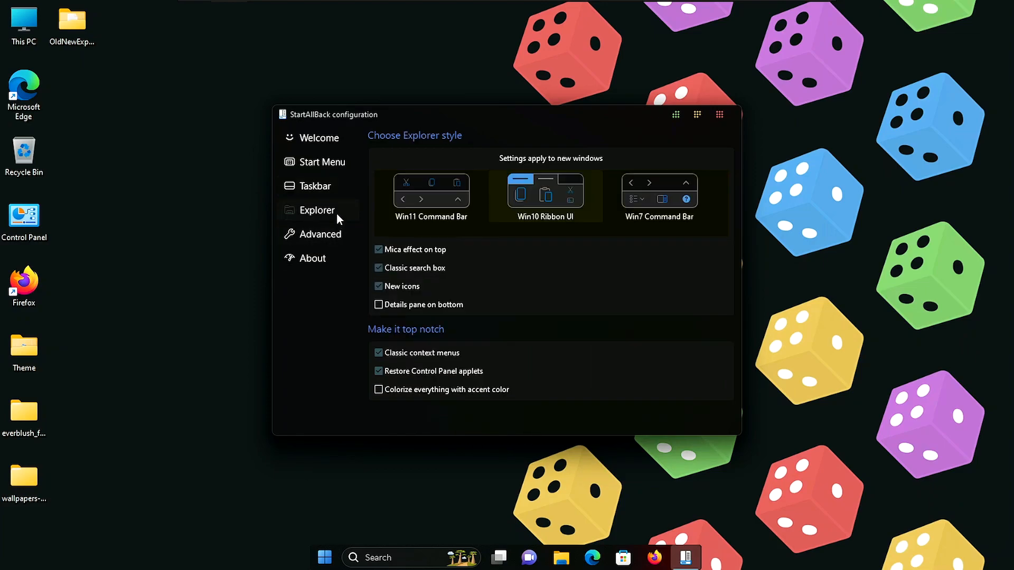
left_click(666, 188)
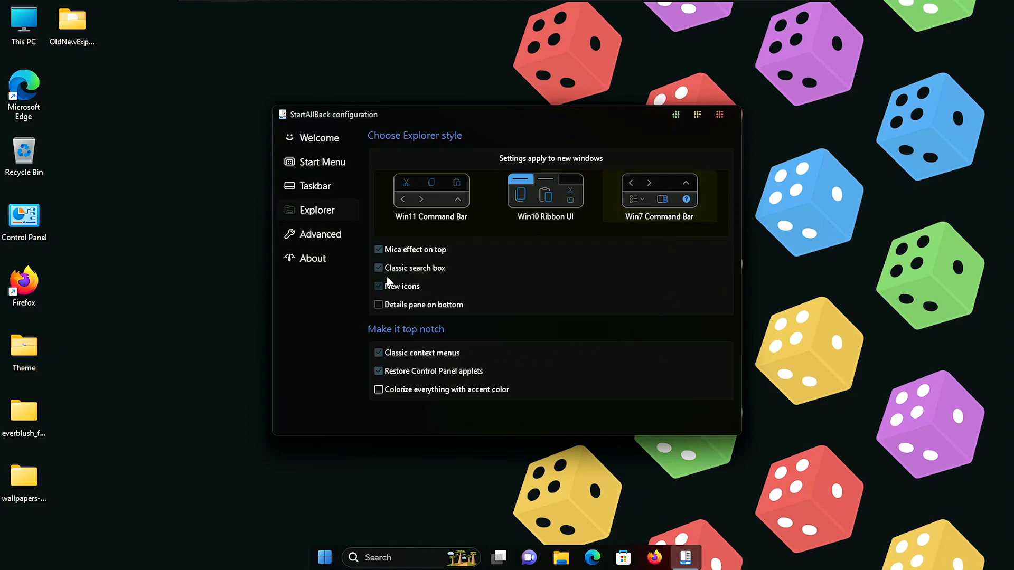
left_click(379, 304)
Enable custom taskbar coloring in the advanced settings and set its slider to the maximum
left_click(334, 236)
left_click(378, 177)
left_click_drag(689, 179, 732, 181)
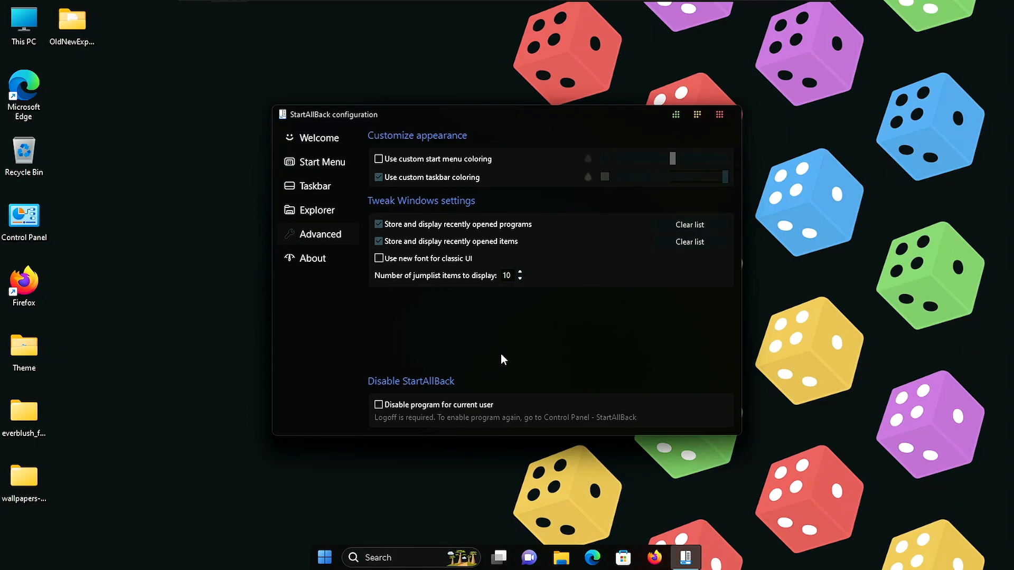
Turn off the enhanced classic start menu, check the resulting Start menu, and close the StartAllBack configuration
left_click(322, 186)
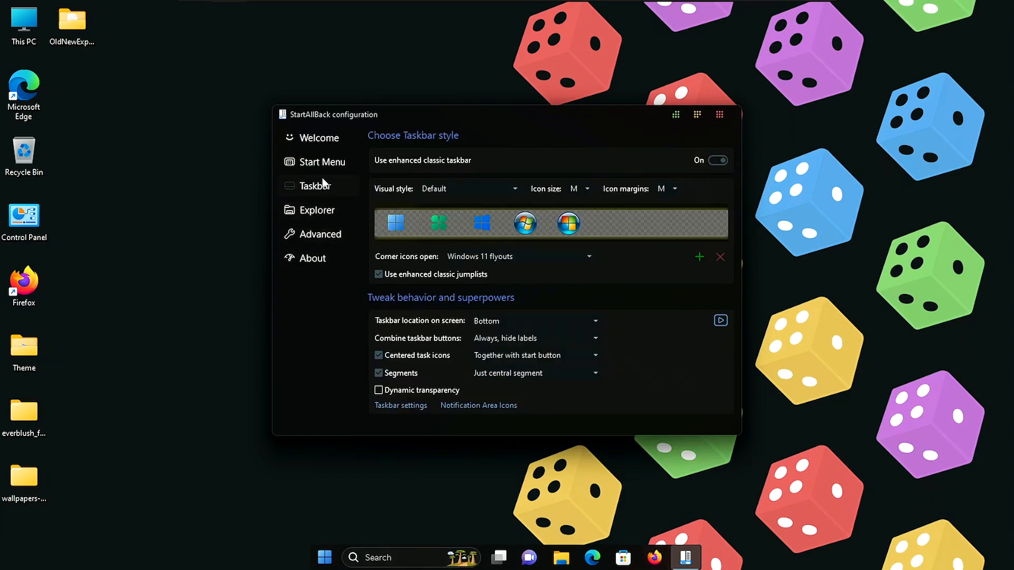
left_click(327, 167)
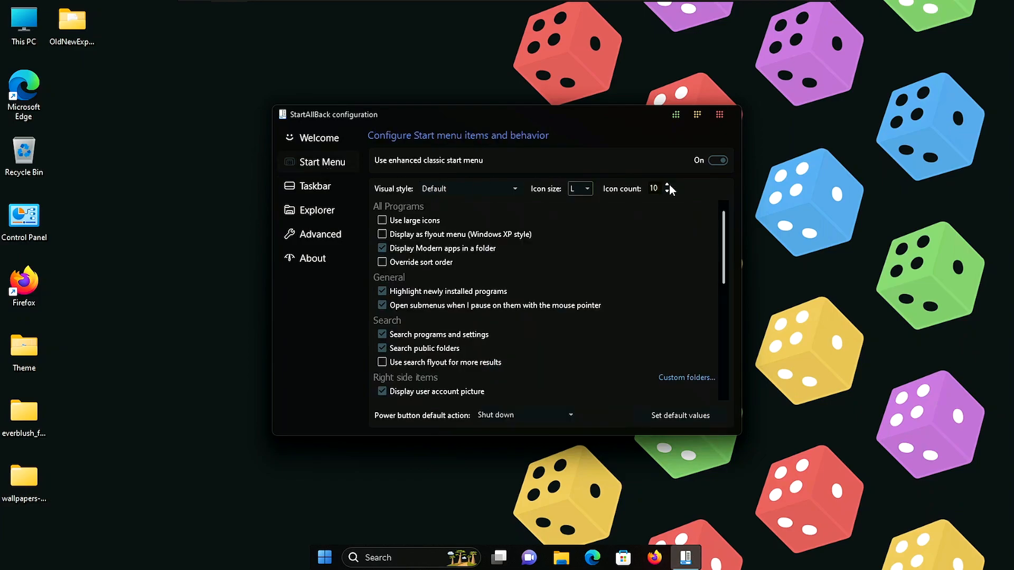
left_click(325, 558)
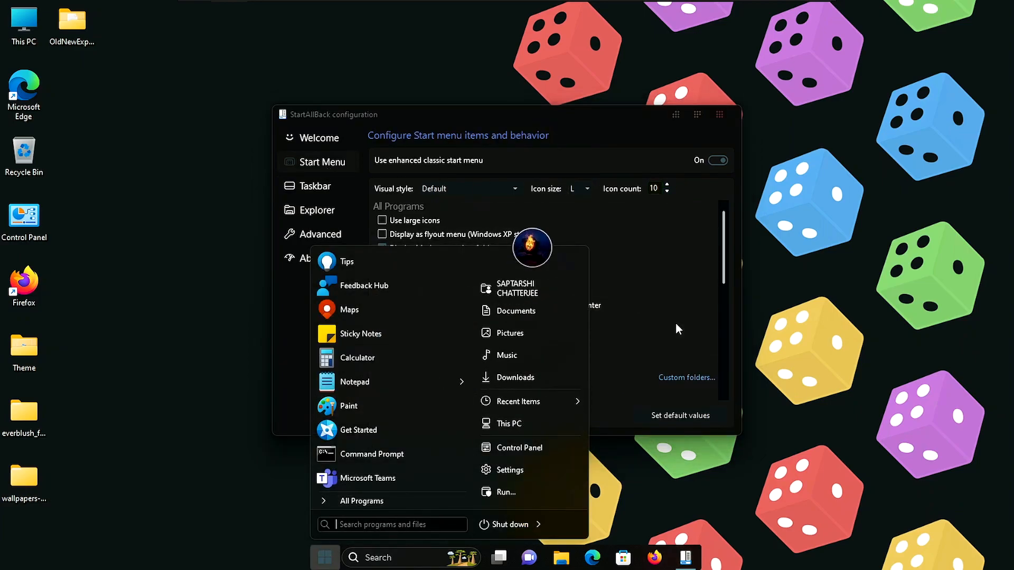
left_click(721, 161)
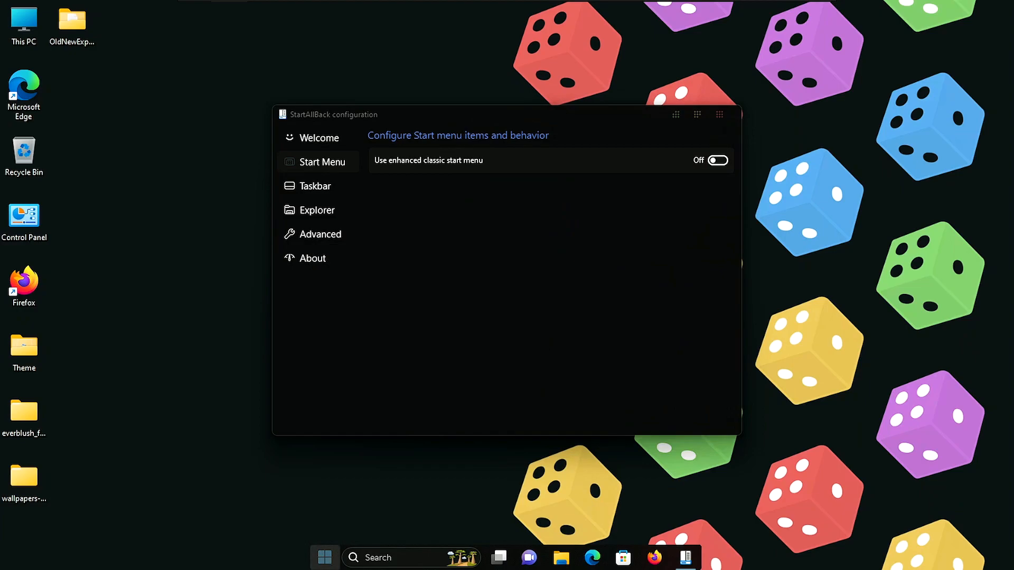
left_click(327, 564)
left_click(286, 393)
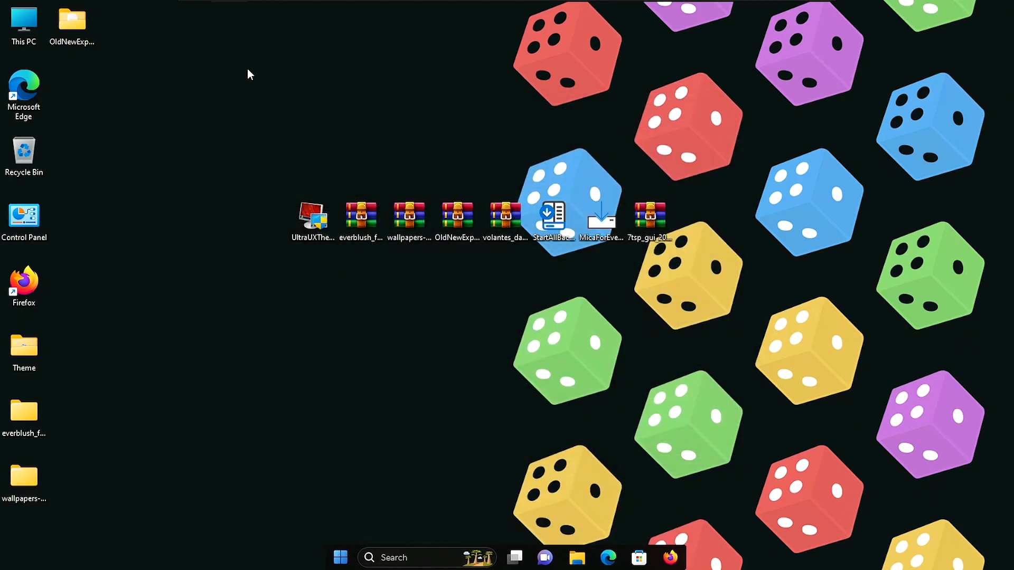
Extract the volantes_dark_by_aystic_dejtd0p archive to a folder of the same name on the desktop and close the archive
left_click(506, 226)
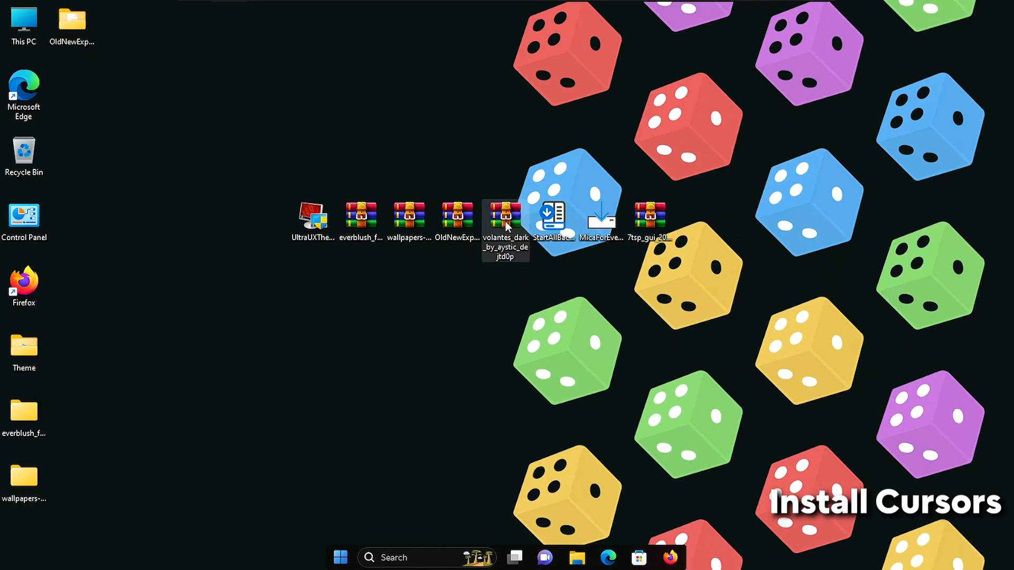
right_click(506, 227)
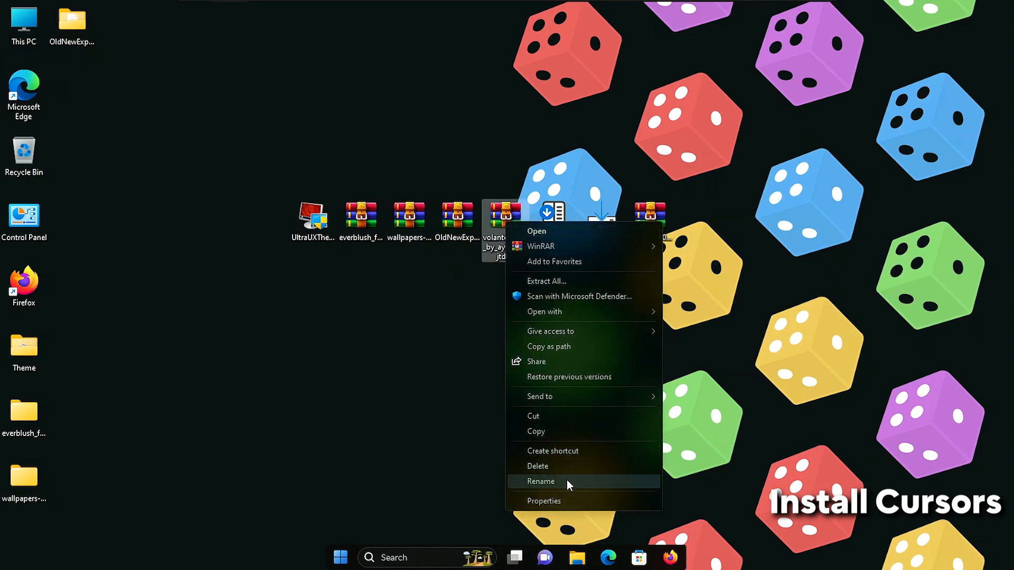
right_click(506, 224)
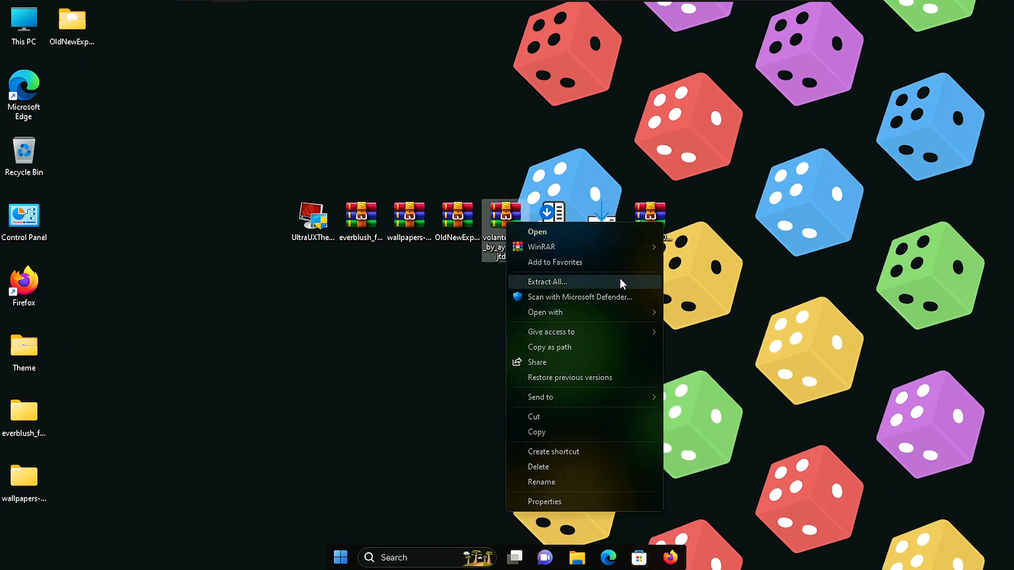
left_click(490, 219)
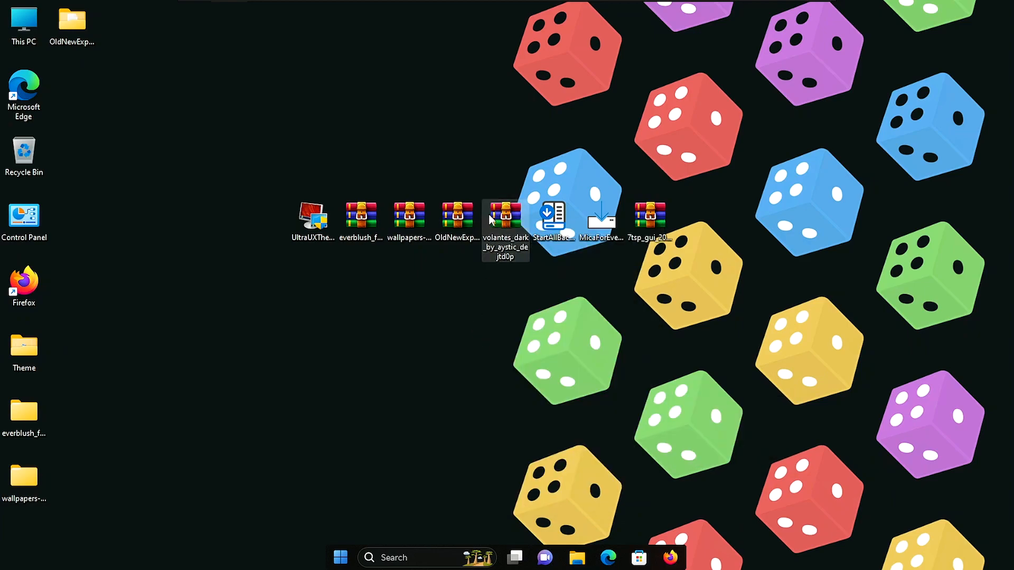
double_click(490, 219)
left_click(149, 132)
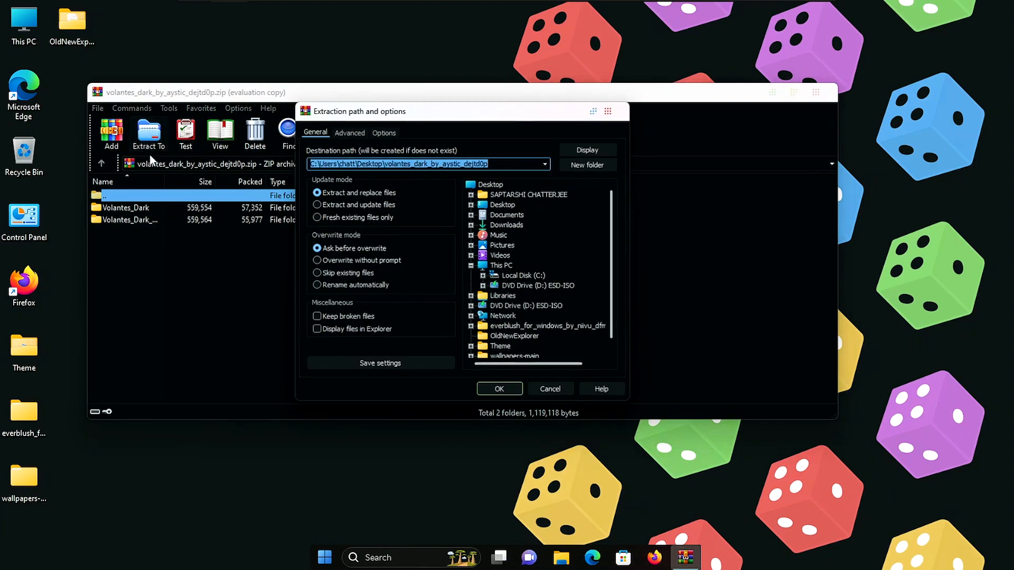
left_click(478, 390)
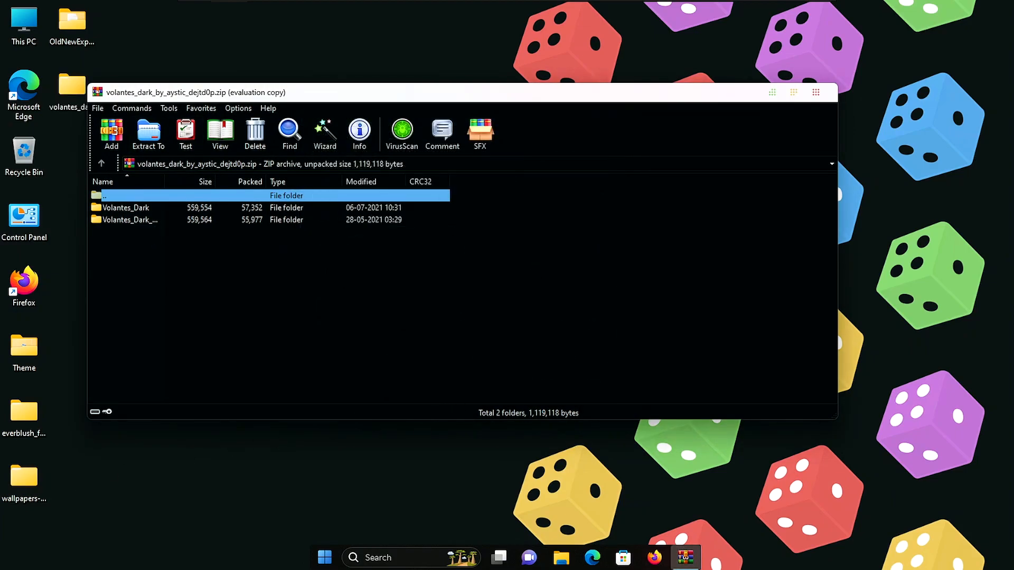
left_click(816, 93)
Install the cursors using the Install setup information file in the extracted Volantes_Dark_Mini folder and close the folder
double_click(72, 87)
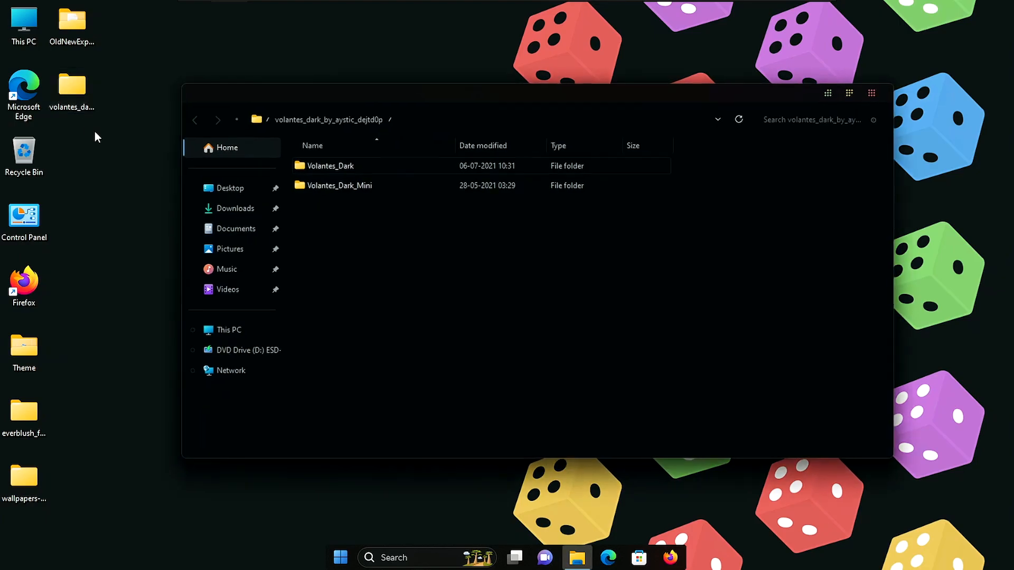
left_click(397, 191)
double_click(395, 186)
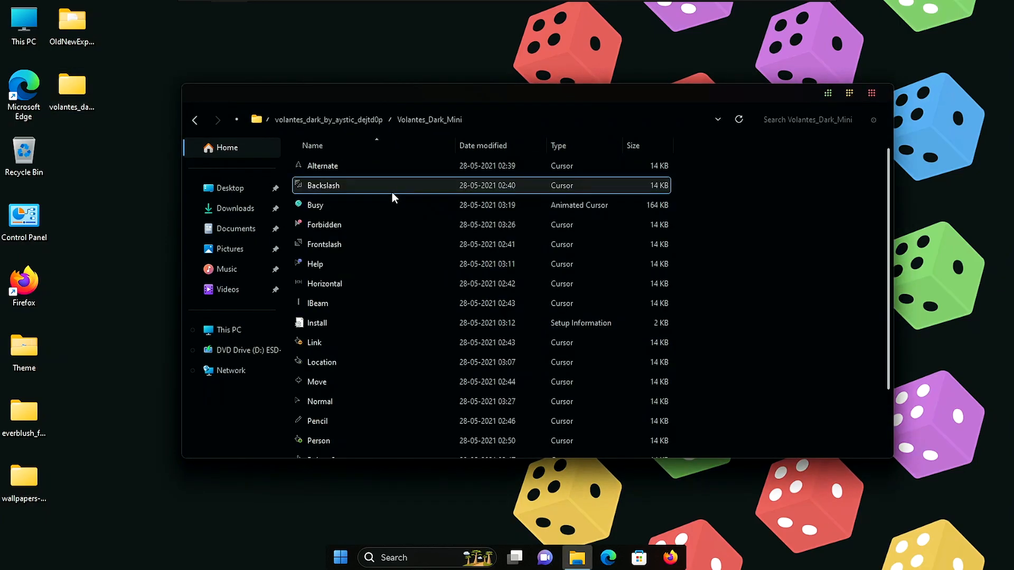
right_click(346, 327)
left_click(412, 62)
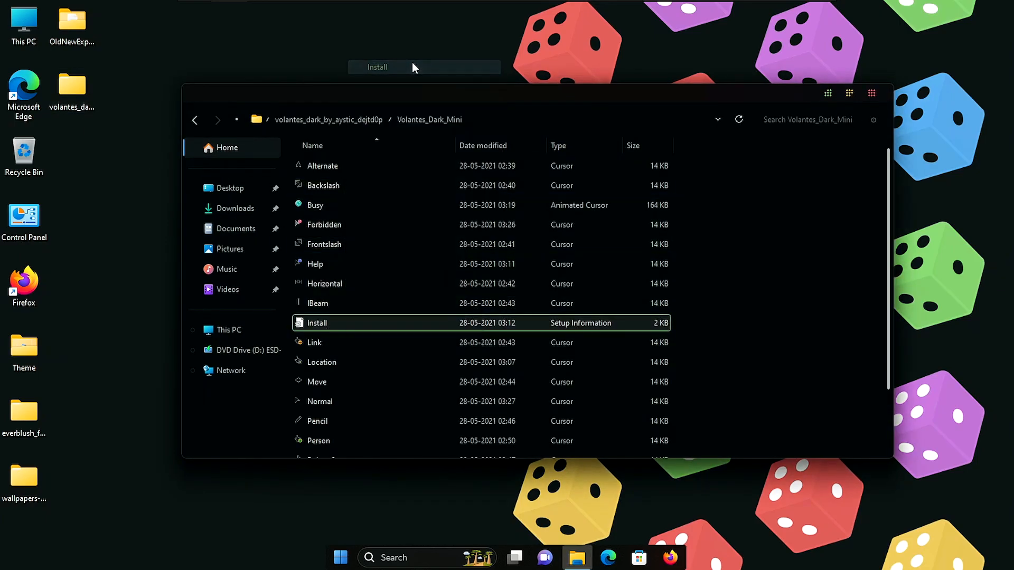
left_click(448, 376)
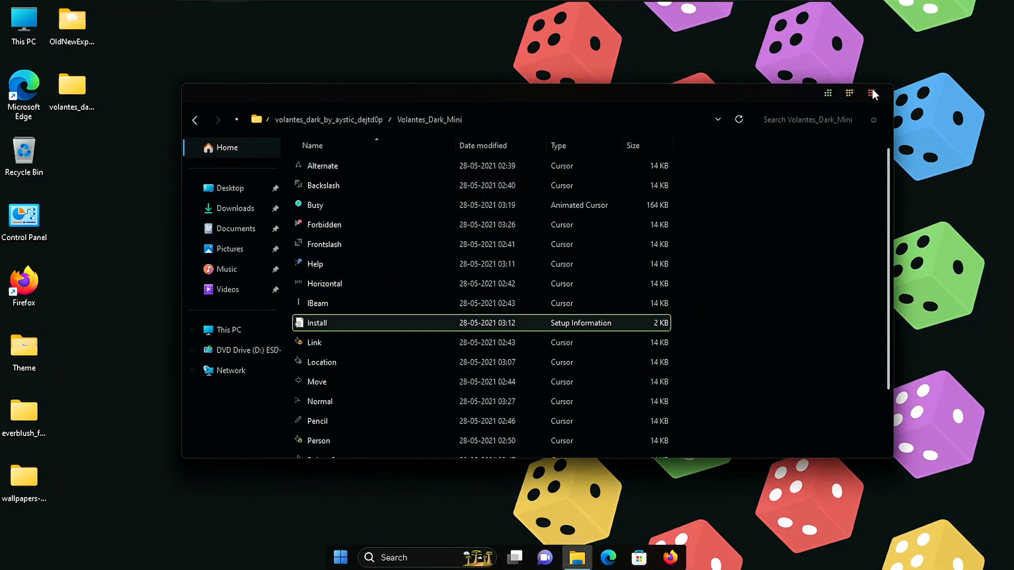
left_click(851, 107)
Apply the Volantes Dark Mini mouse pointer scheme through the Themes personalization settings and close the settings
right_click(733, 150)
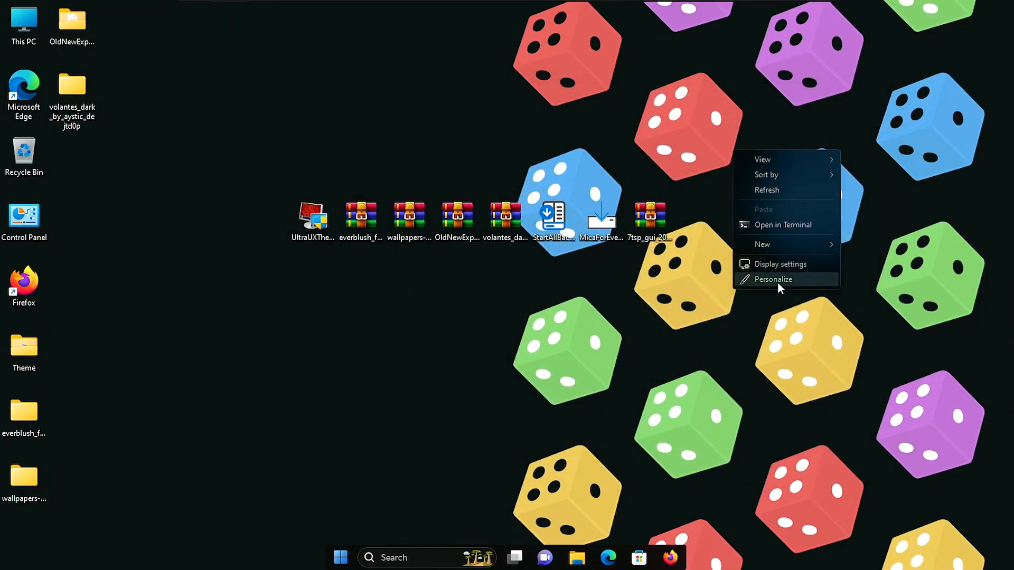
left_click(778, 281)
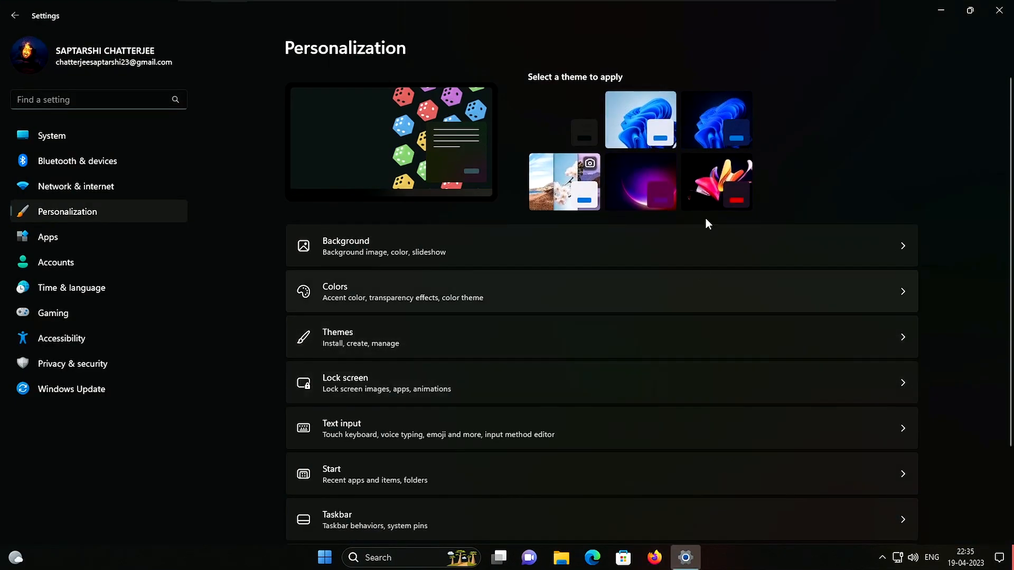
scroll(536, 406, "down", 2)
scroll(536, 405, "up", 2)
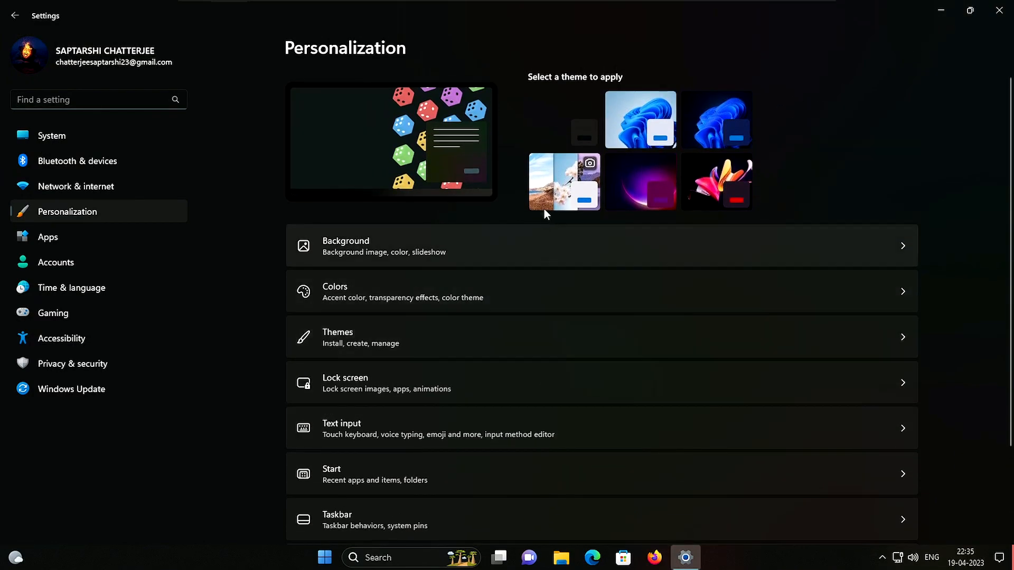
left_click(490, 355)
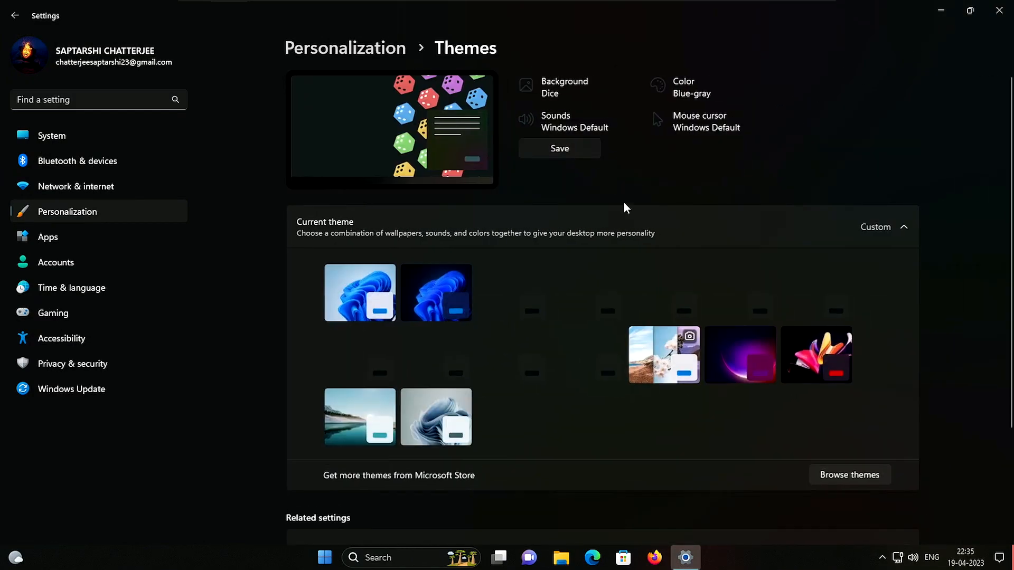
left_click(681, 121)
left_click(220, 148)
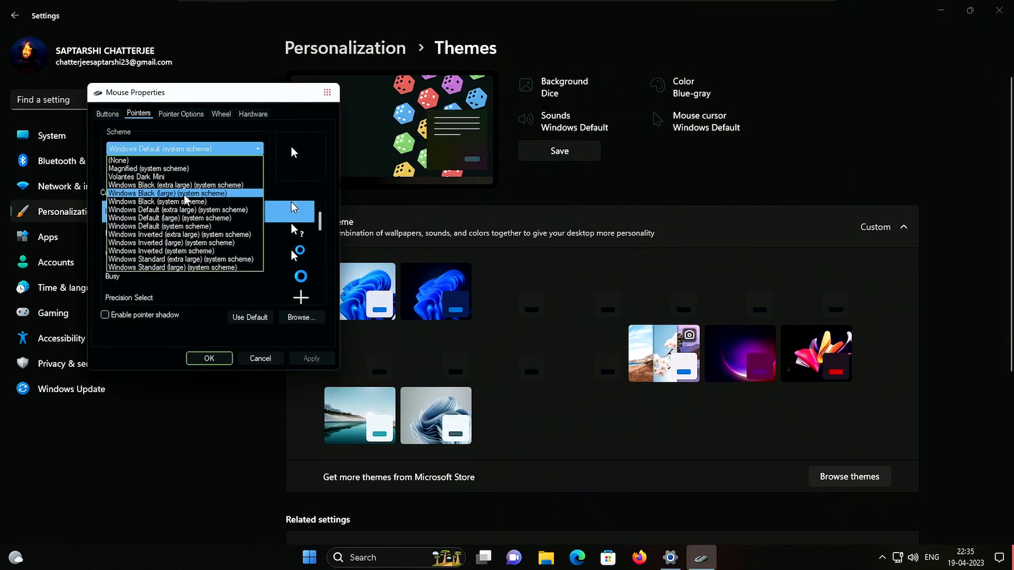
left_click(158, 170)
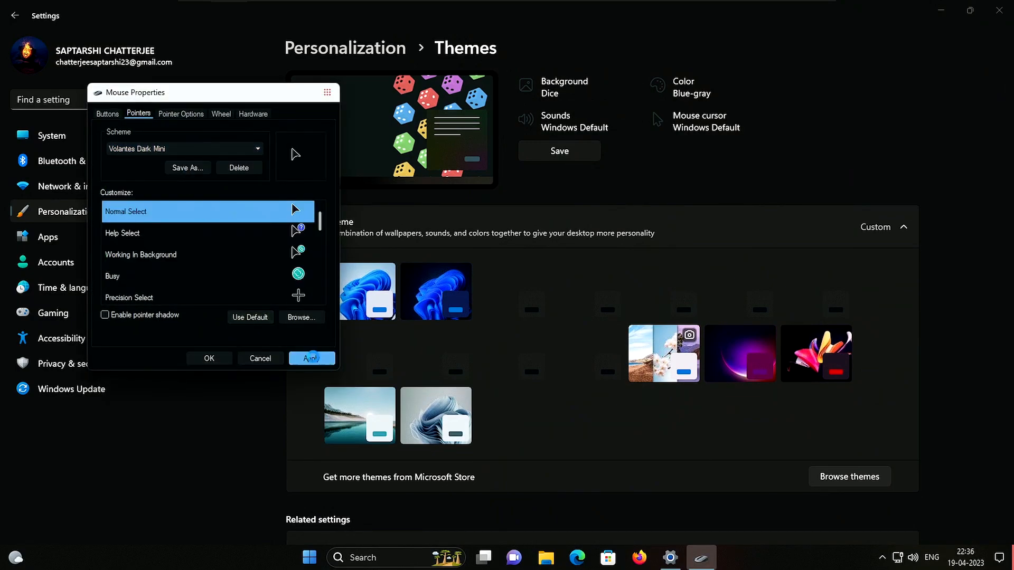
left_click(310, 358)
left_click(550, 326)
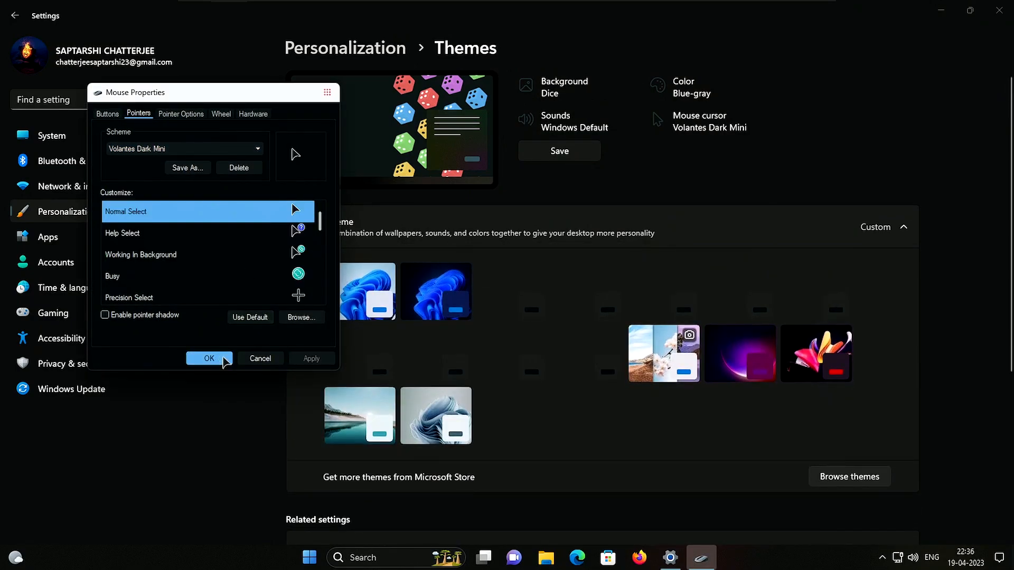
left_click(209, 358)
left_click(1009, 12)
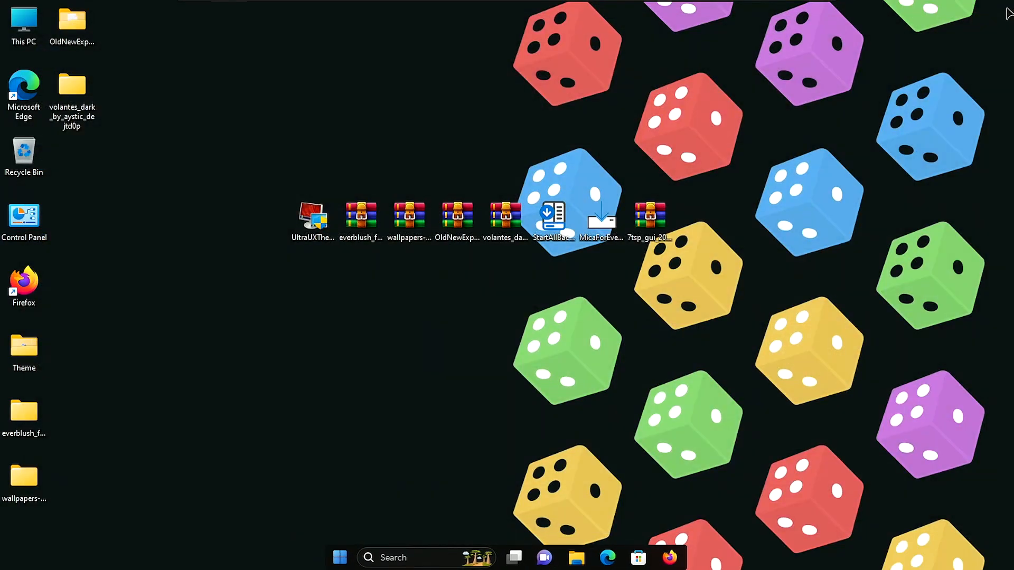
Install Mica For Everyone version 1.3.0.0 into C:\Program Files (x86)\Mica For Everyone and finish the setup
double_click(602, 219)
left_click(549, 265)
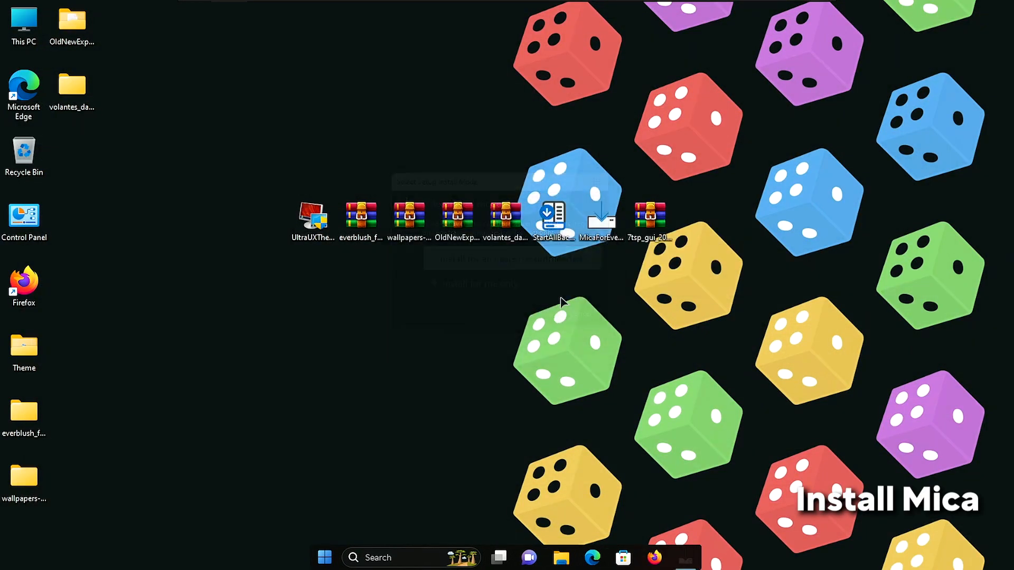
left_click(480, 395)
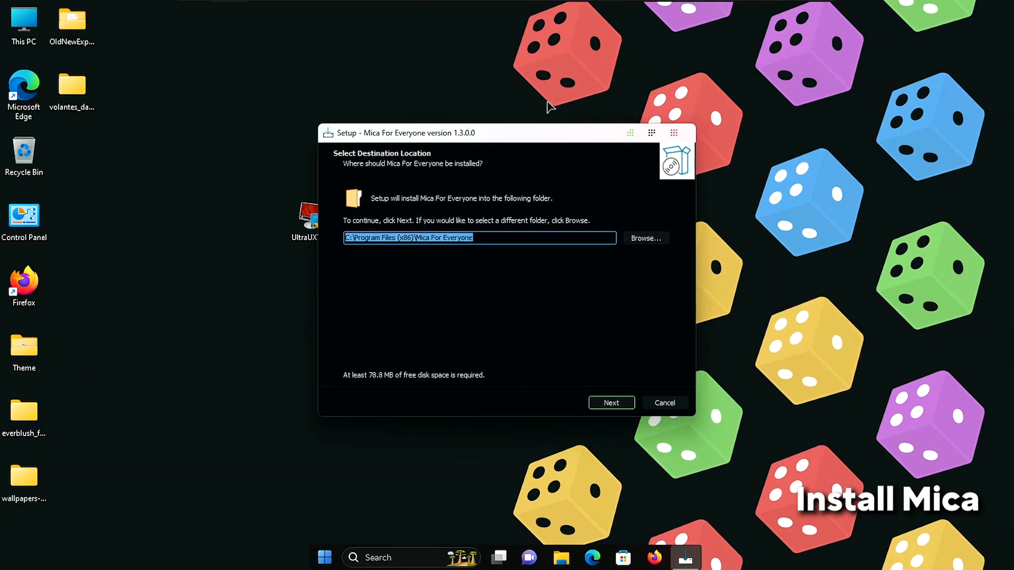
left_click(609, 403)
left_click(610, 403)
left_click(610, 404)
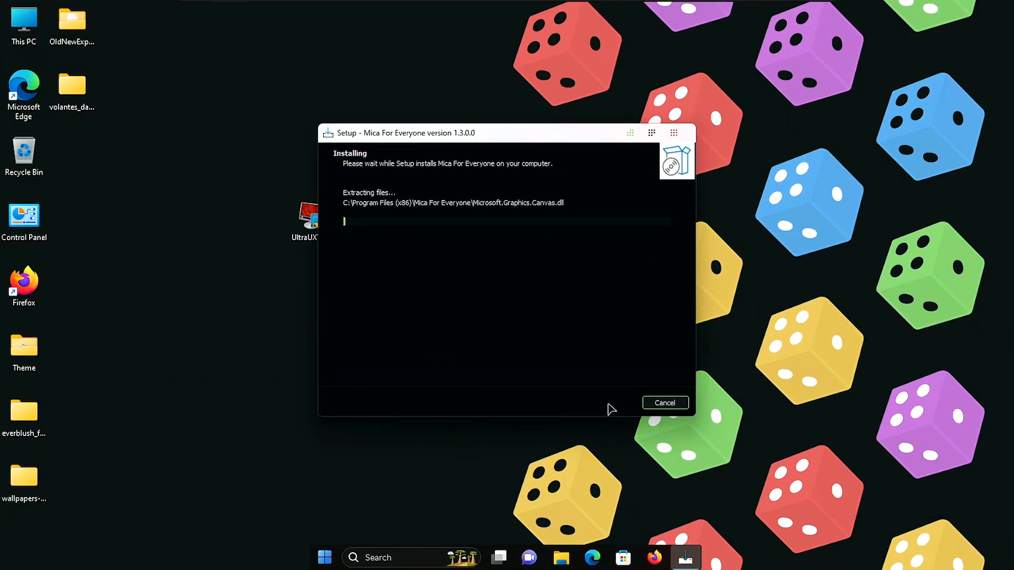
left_click(611, 404)
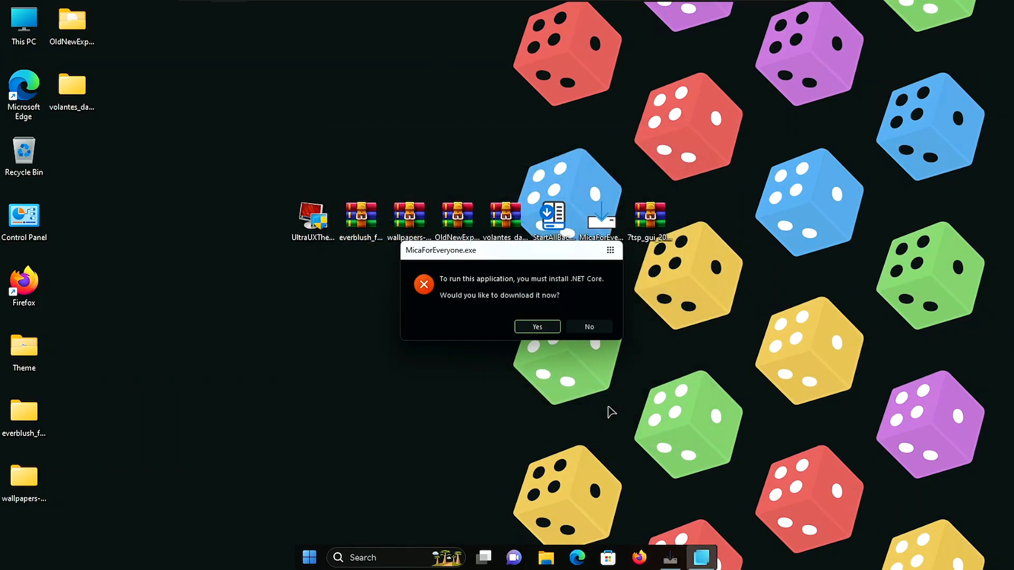
Accept the .NET Core download offer, dismiss the .NET survey, and check the runtime installer's download progress in Firefox
left_click(536, 329)
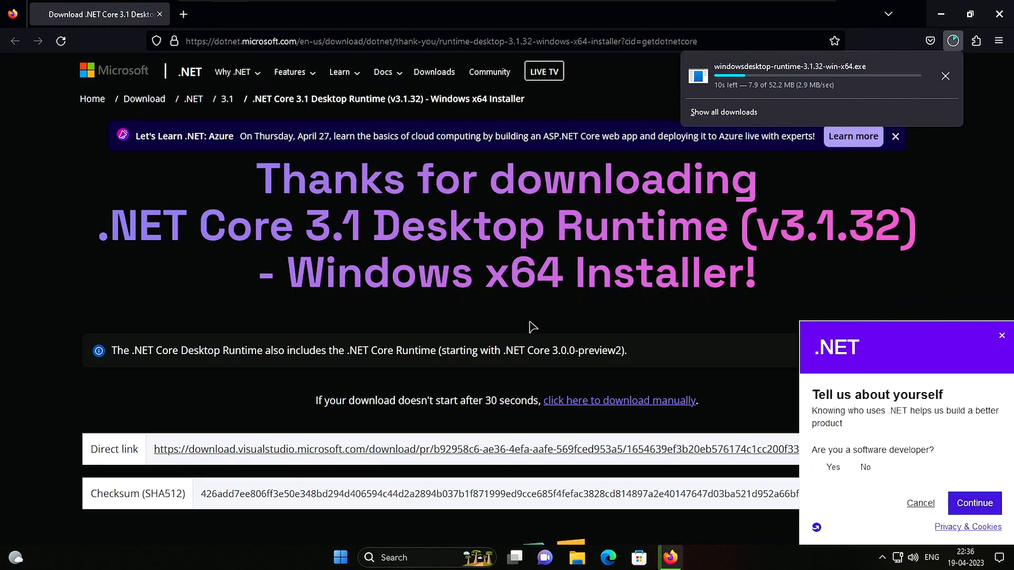
left_click(1003, 338)
left_click(951, 40)
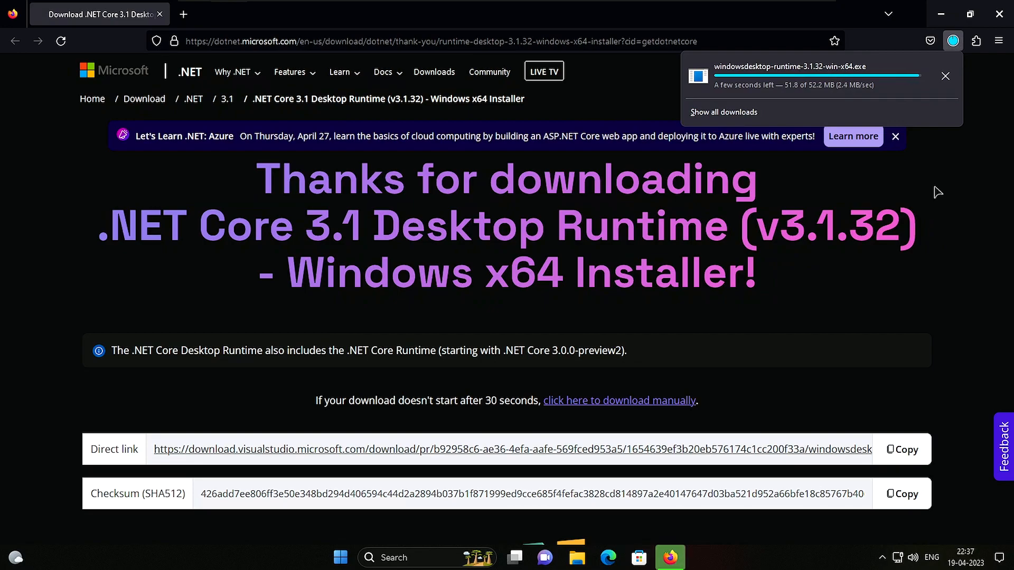
Run the downloaded windowsdesktop-runtime-3.1.32-win-x64.exe, install the Microsoft Windows Desktop Runtime 3.1.32 (x64), and close its installer
left_click(794, 69)
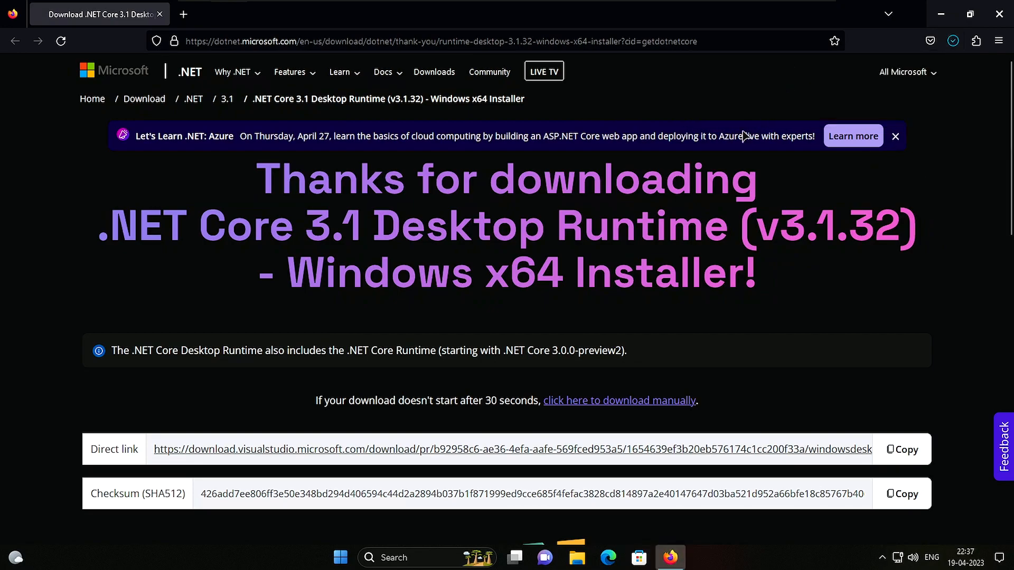
left_click(941, 14)
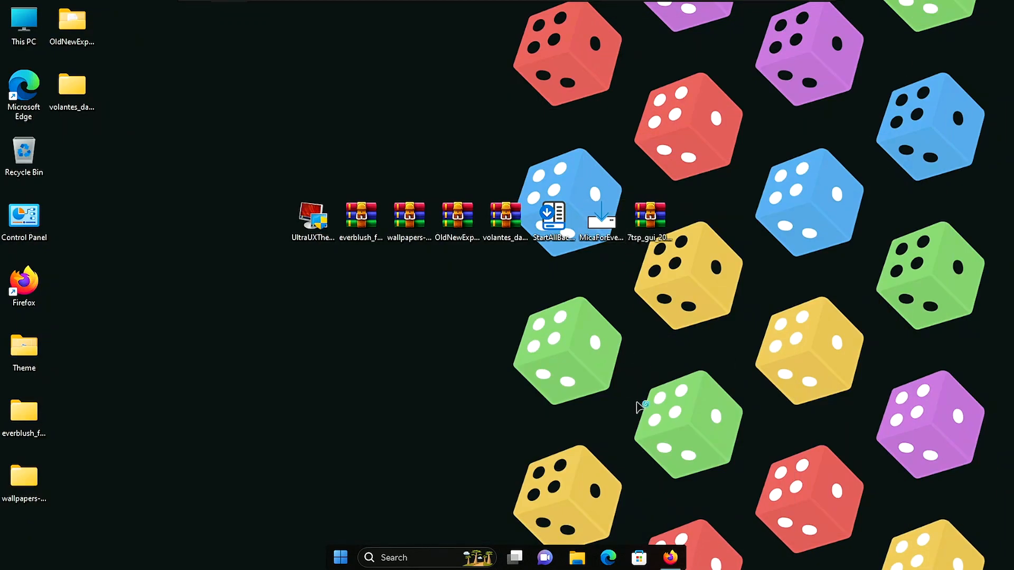
left_click(597, 401)
left_click(610, 391)
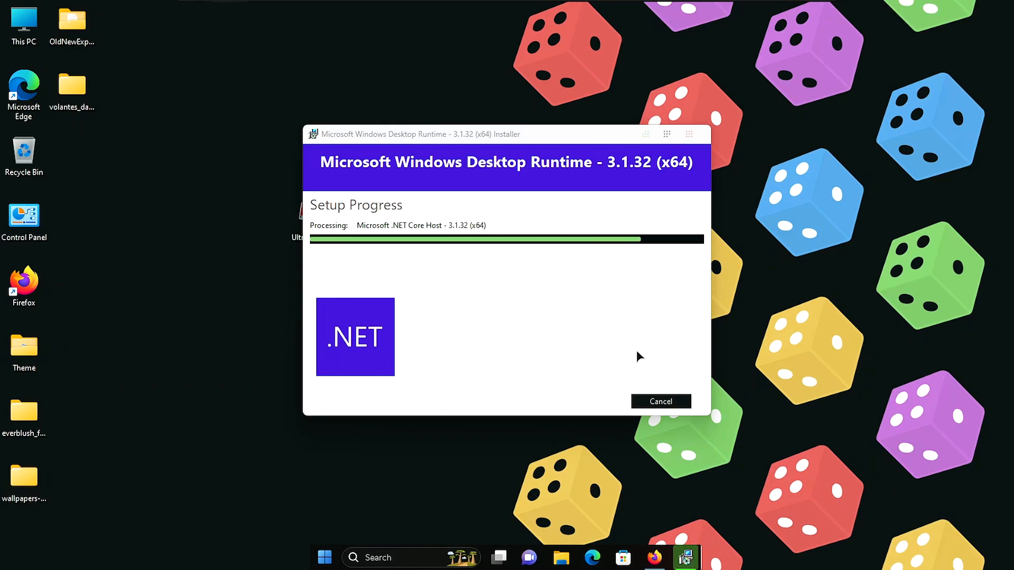
left_click(660, 402)
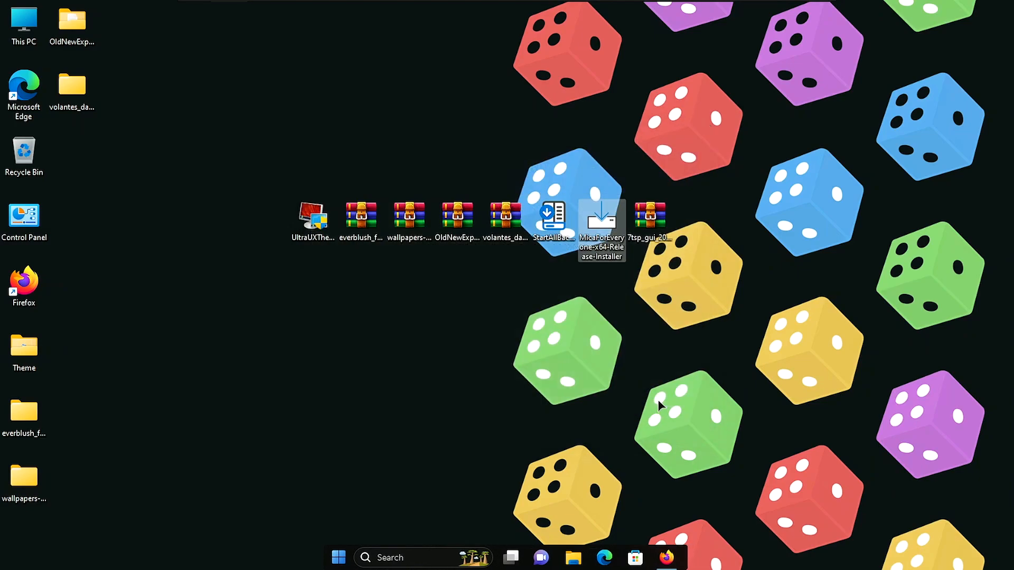
Search for the installed Mica For Everyone app, launch it, and bring up its settings
left_click(342, 561)
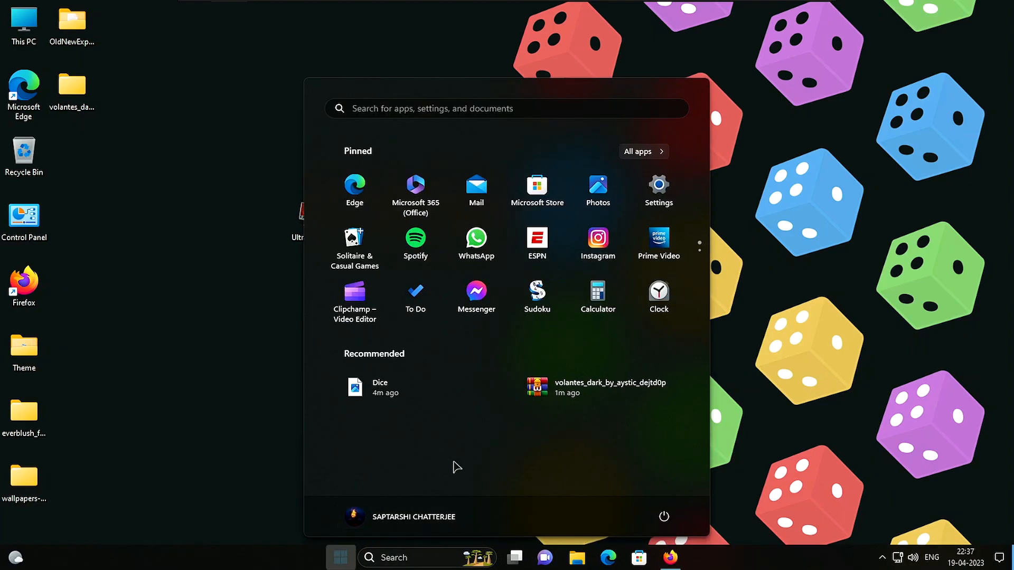
left_click(410, 556)
type("m")
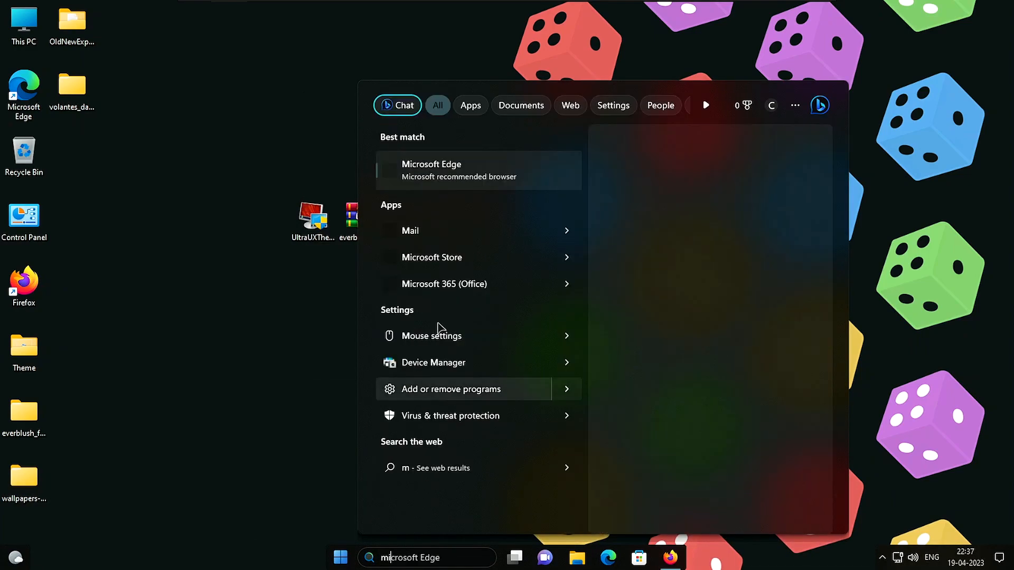
type("ica")
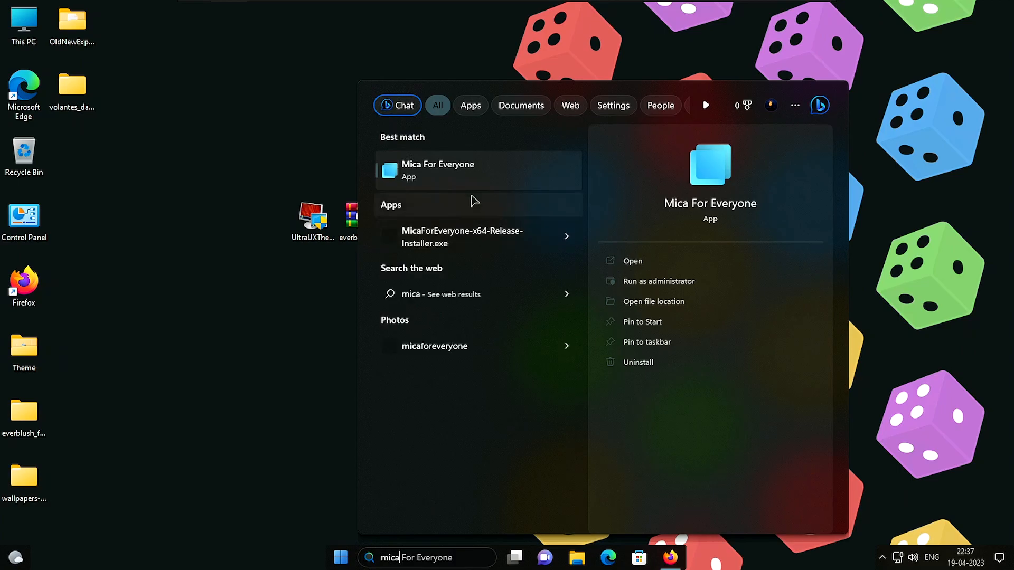
left_click(477, 175)
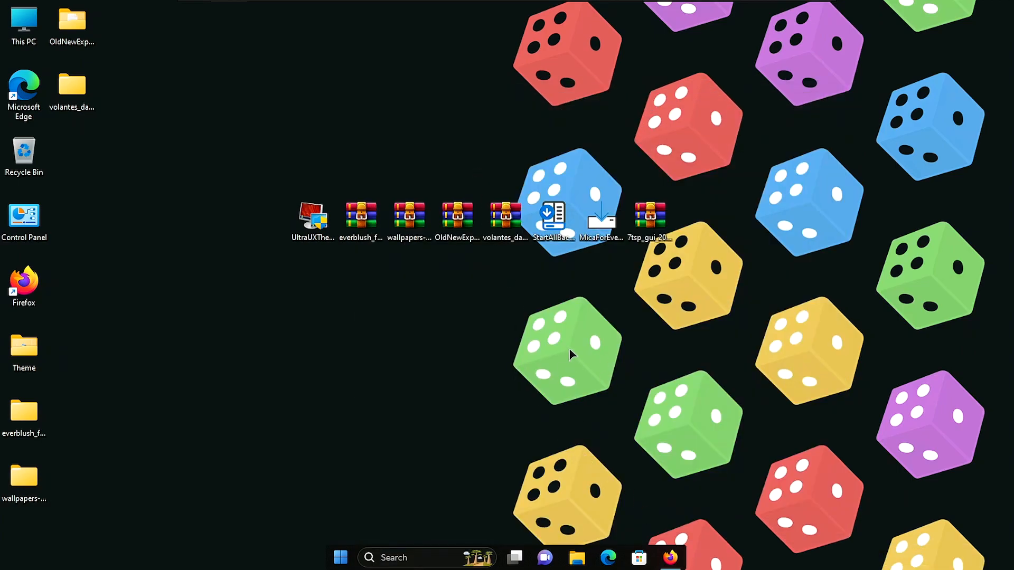
left_click(341, 559)
left_click(446, 394)
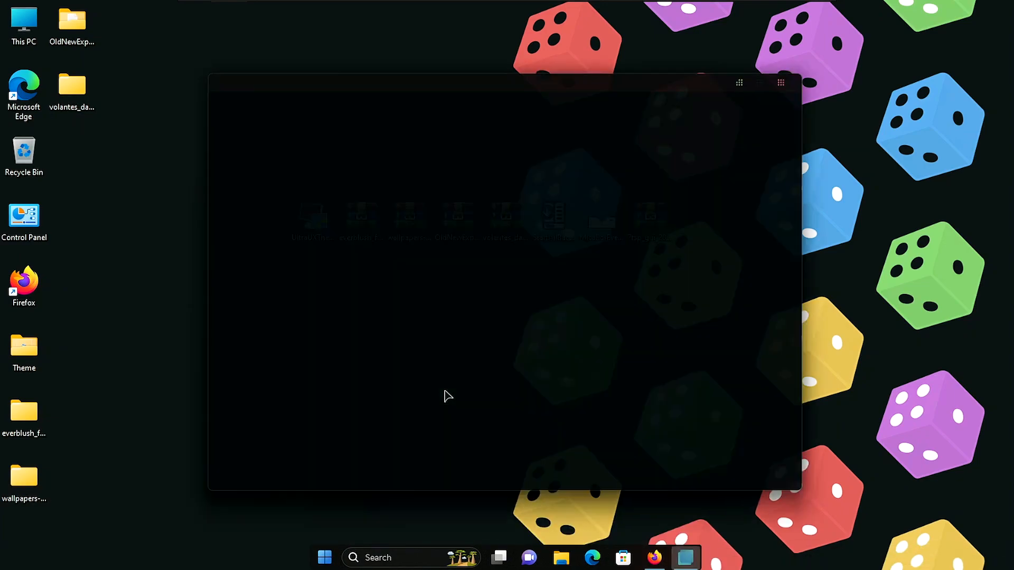
Set the Global Rule's titlebar color to Dark and its corner mode to Rounded in Mica For Everyone
left_click(265, 168)
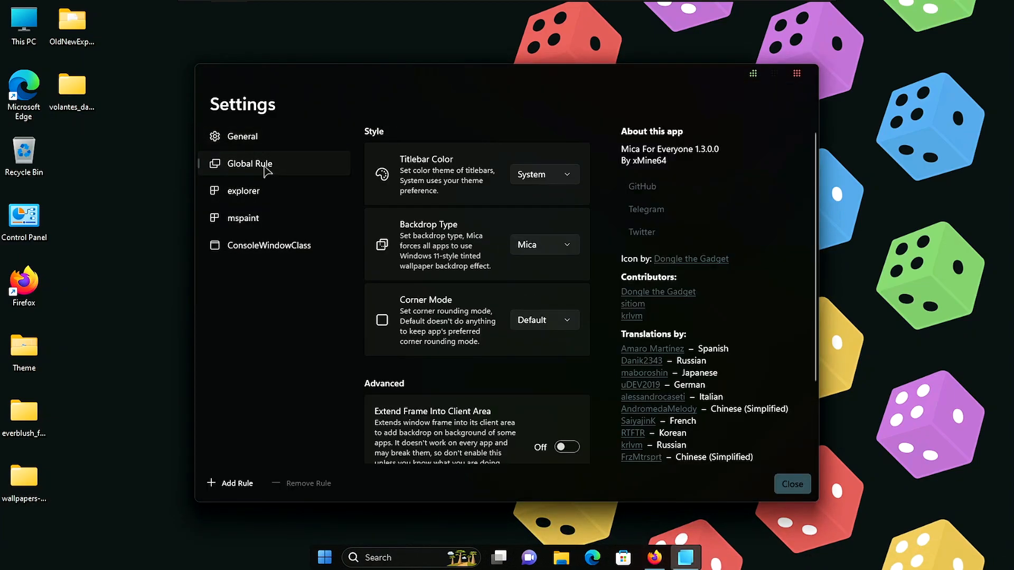
left_click(242, 136)
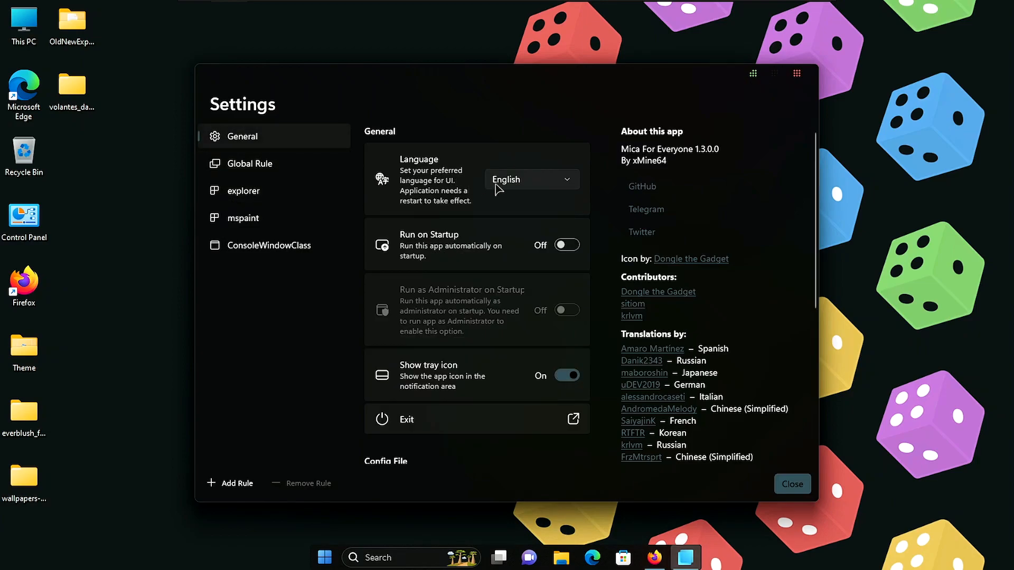
left_click(265, 170)
left_click(550, 178)
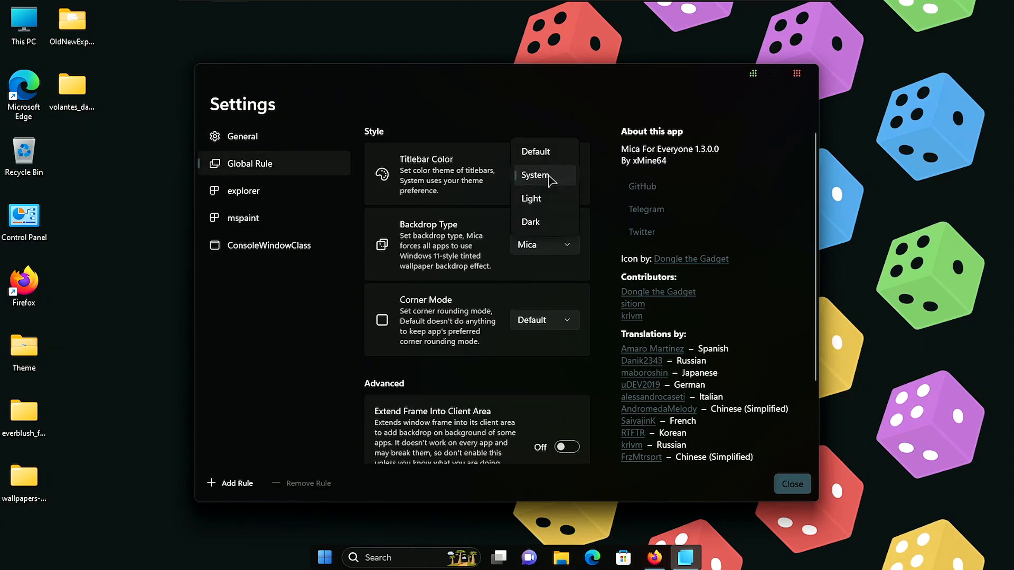
left_click(531, 222)
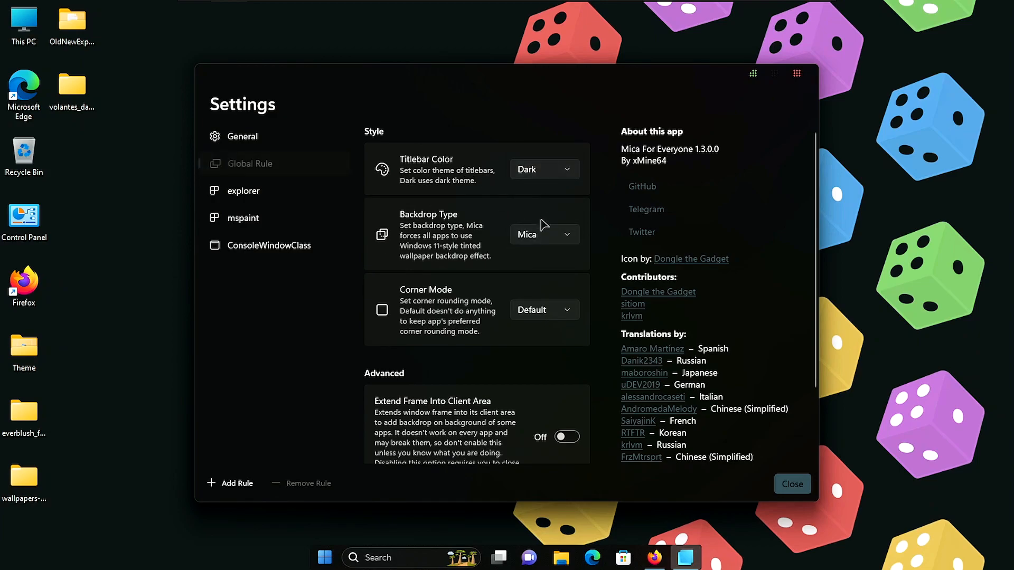
left_click(557, 244)
left_click(555, 236)
left_click(544, 313)
left_click(555, 359)
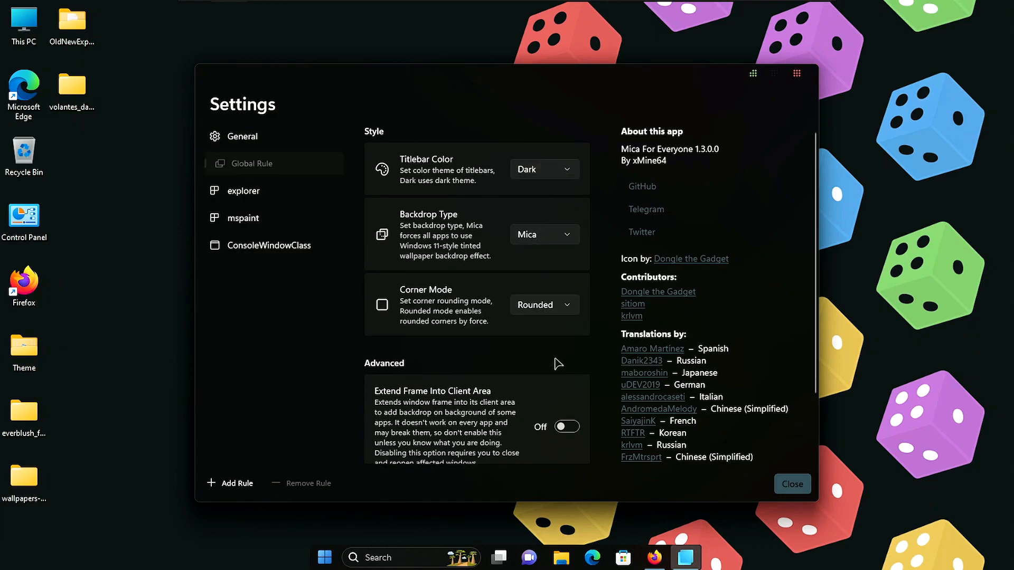
Set the explorer rule's titlebar color to Dark and its backdrop type to None
left_click(269, 197)
left_click(547, 183)
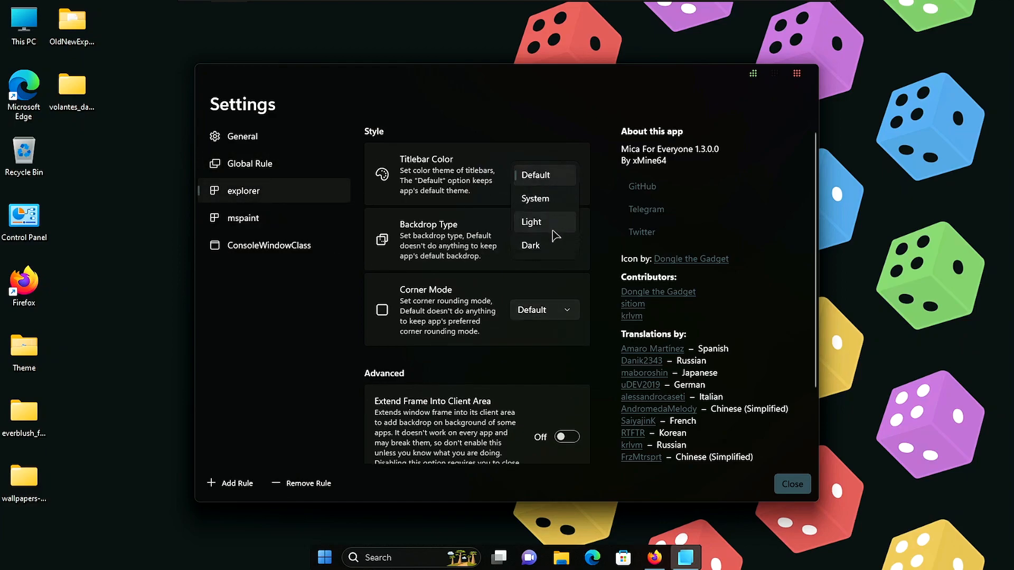
left_click(553, 243)
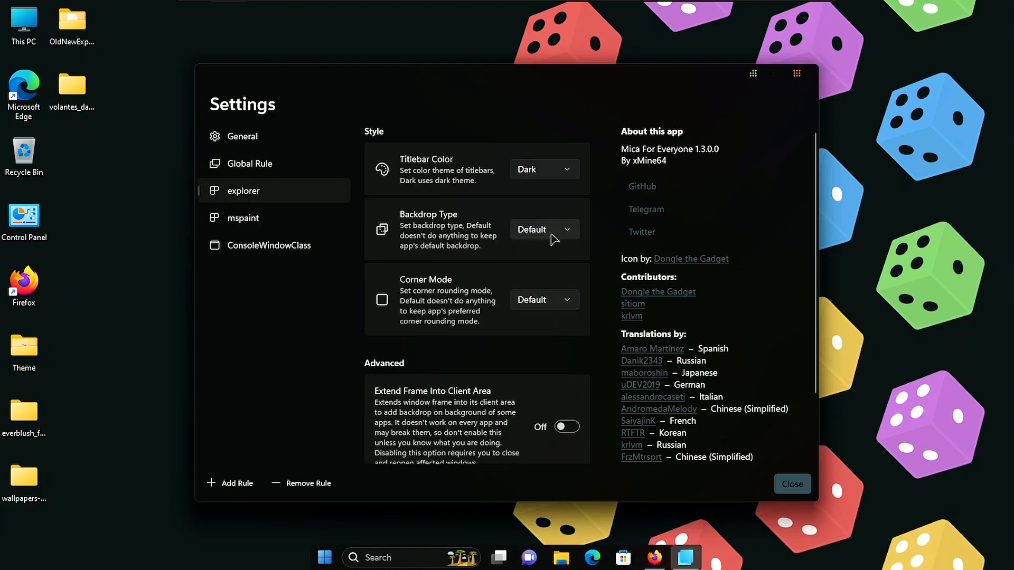
left_click(551, 234)
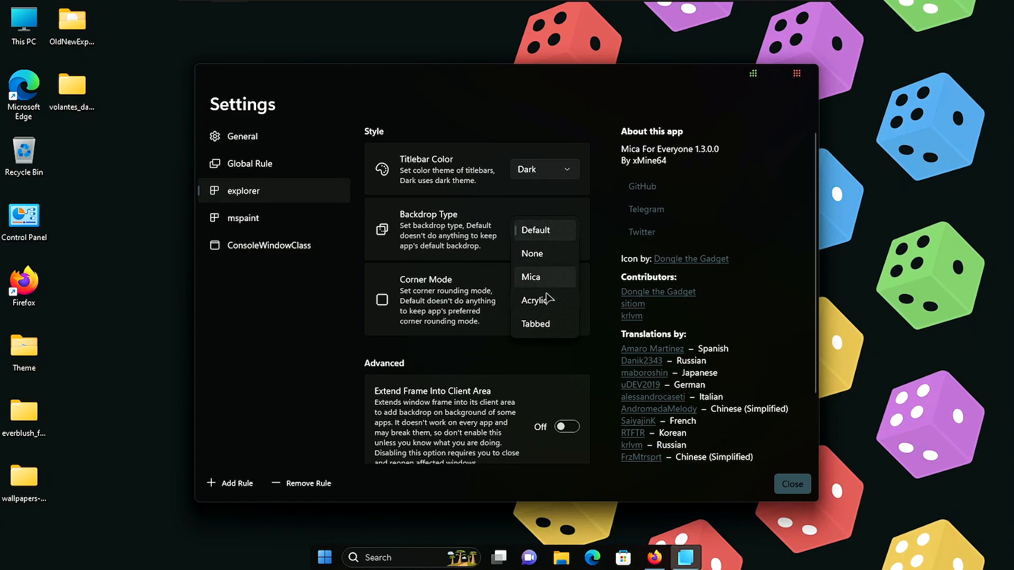
left_click(549, 255)
Change the Global Rule's backdrop type to None
left_click(262, 164)
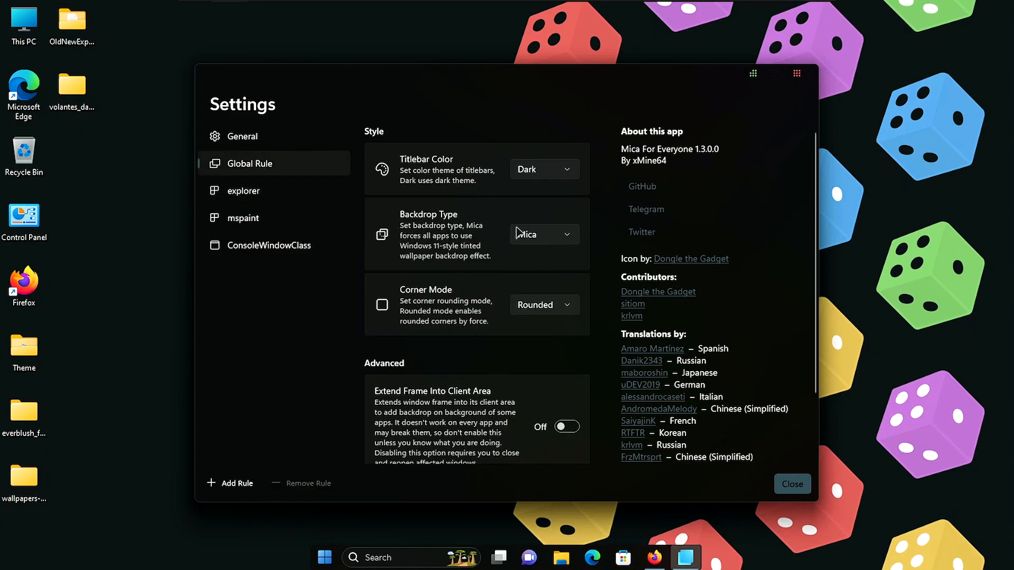
left_click(528, 234)
left_click(544, 211)
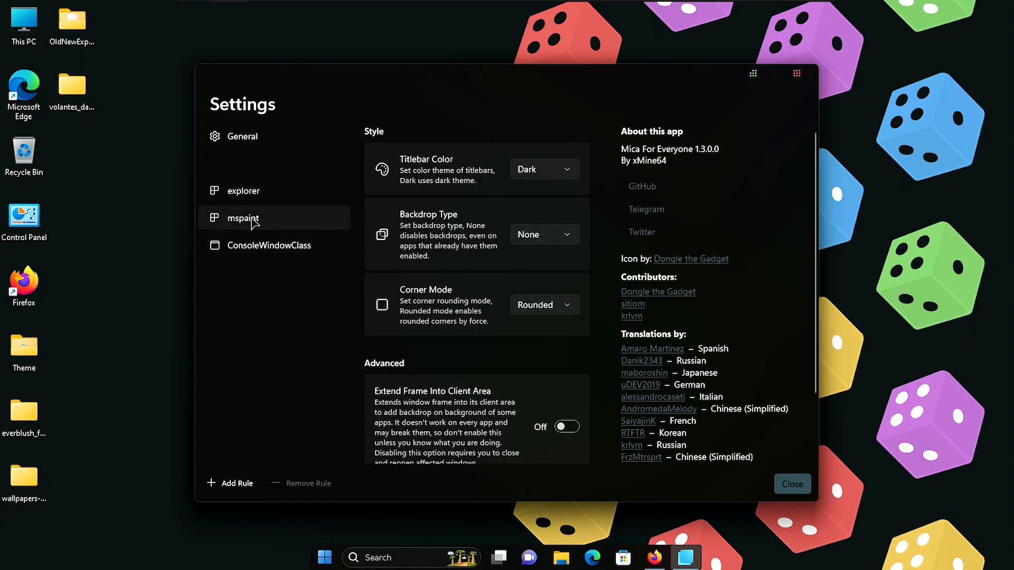
Set the explorer rule's corner mode to Rounded and close the Mica For Everyone settings
left_click(267, 195)
left_click(545, 309)
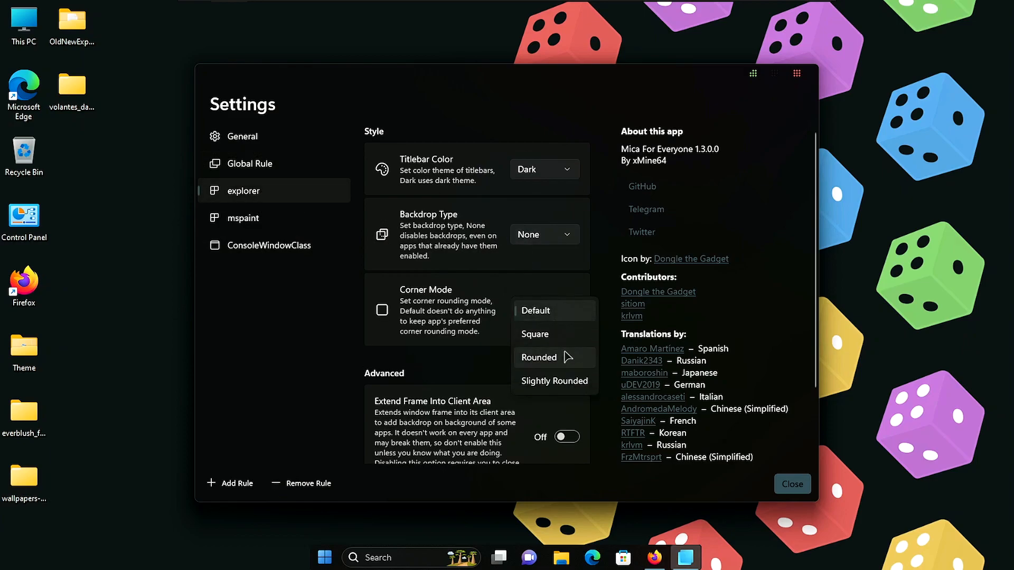
left_click(568, 356)
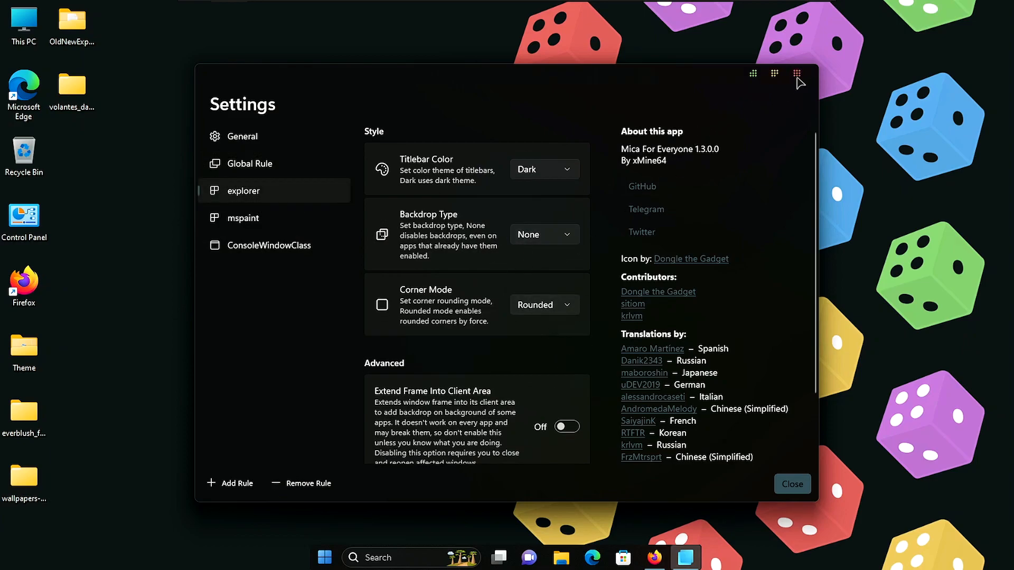
left_click(797, 74)
Open This PC to check how File Explorer looks with the new rules, and close the window
double_click(24, 24)
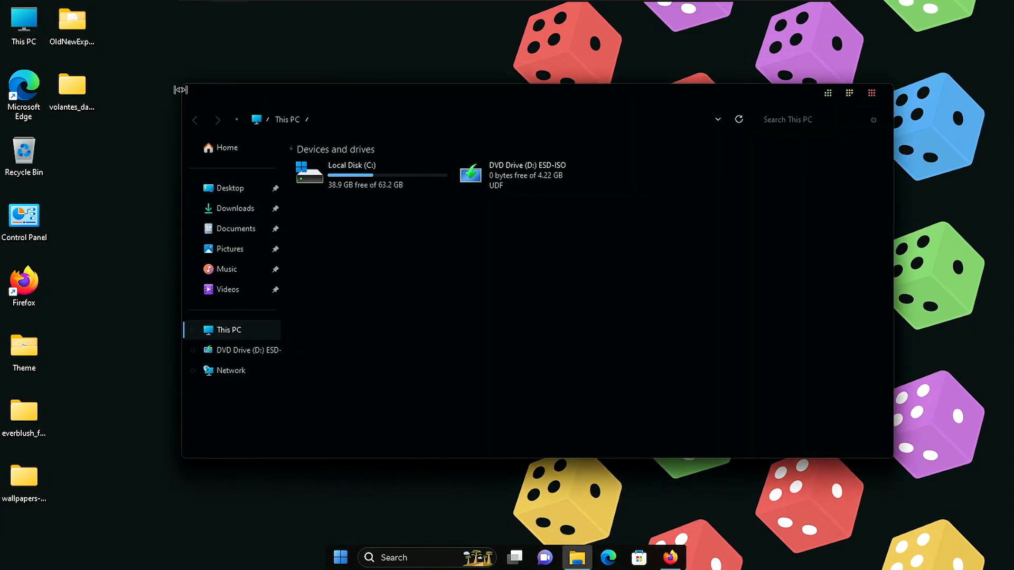
left_click(872, 94)
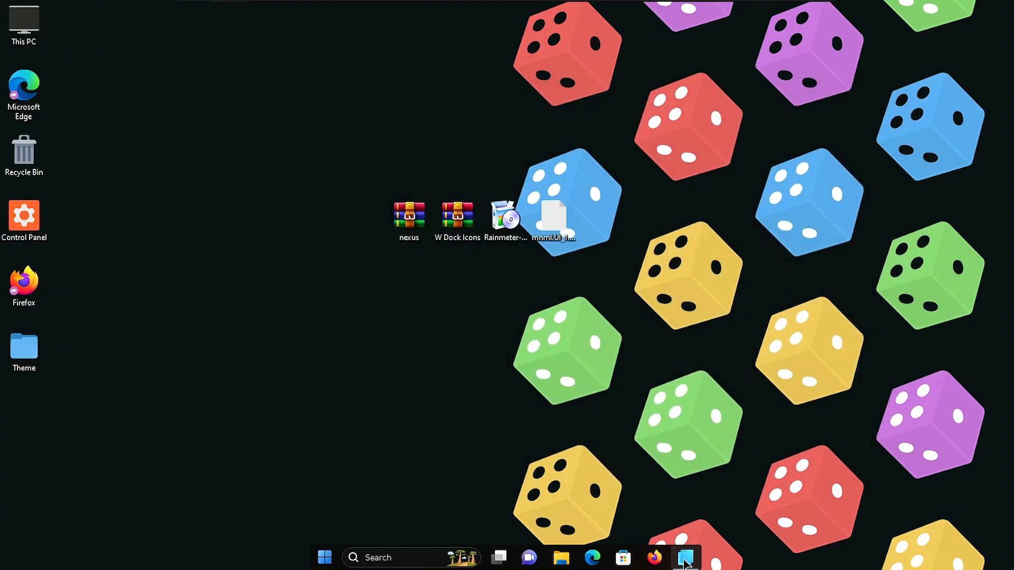
left_click(685, 561)
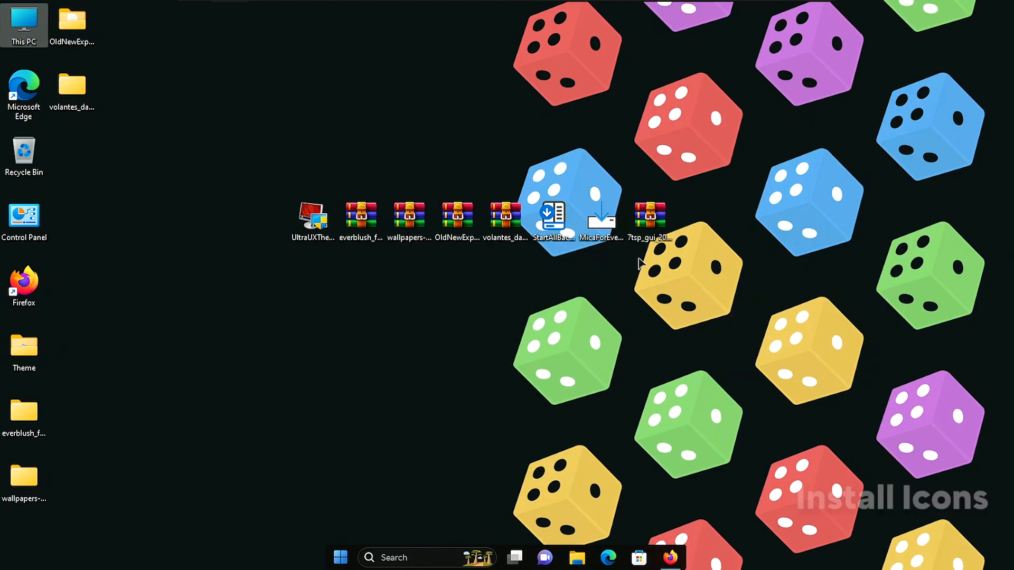
Extract the 7tsp_gui_2019_edition archive to its own folder on the desktop with WinRAR and close the archive
right_click(653, 217)
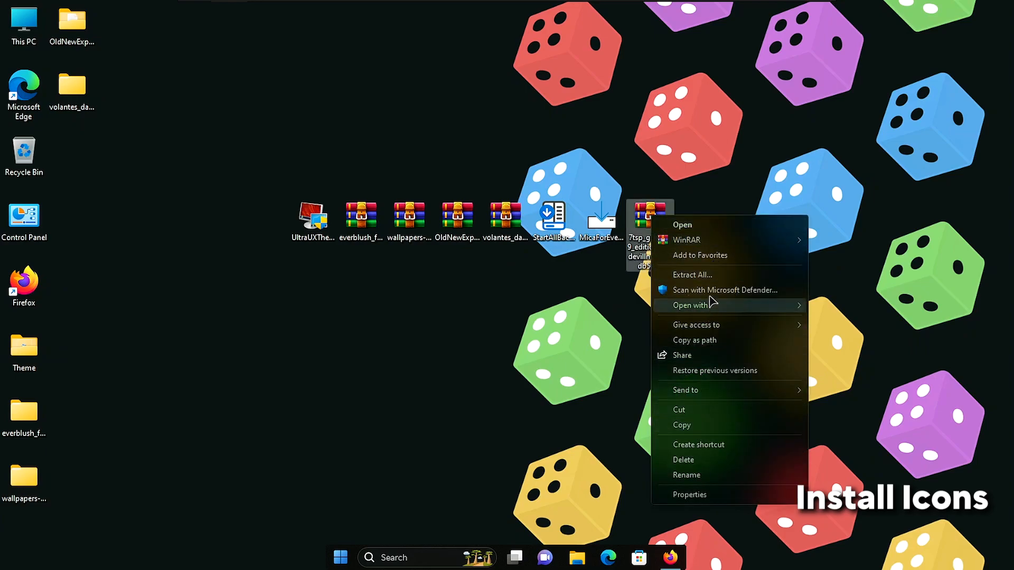
left_click(678, 225)
left_click(158, 140)
left_click(507, 392)
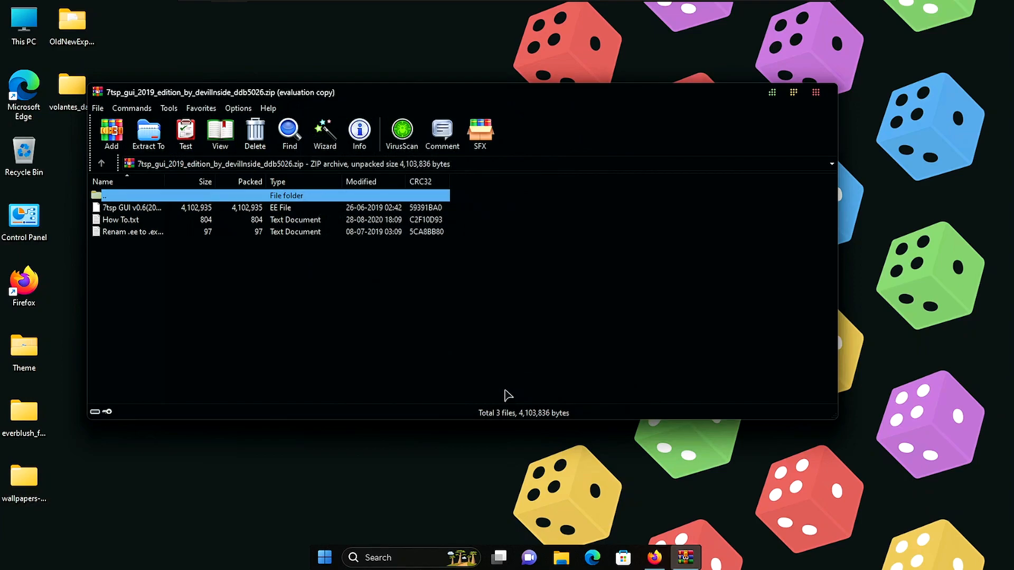
left_click(818, 94)
Open the extracted 7tsp folder and change the extension of 7tsp GUI v0.6(2019).ee to .exe, accepting the extension change
double_click(72, 154)
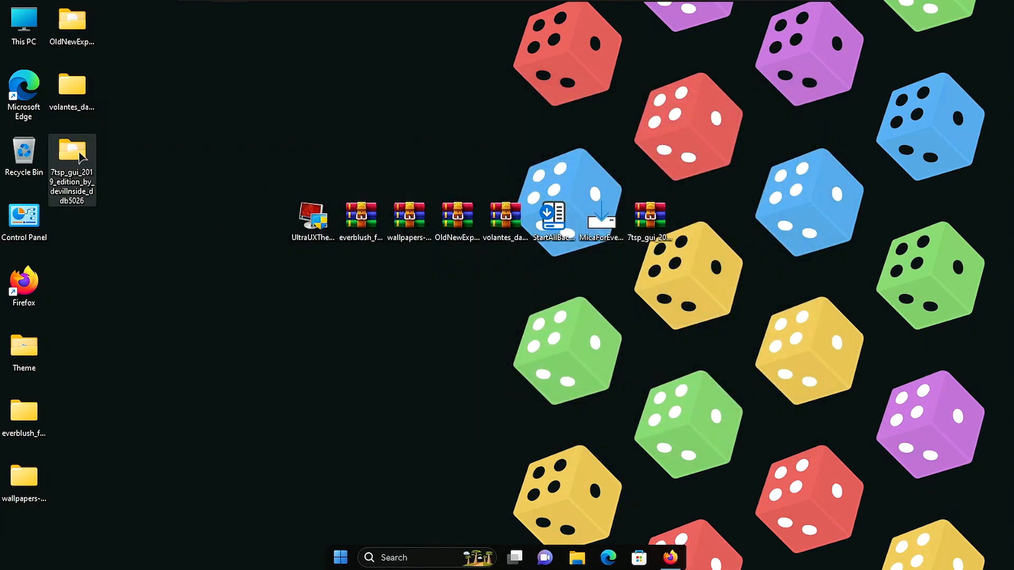
right_click(373, 169)
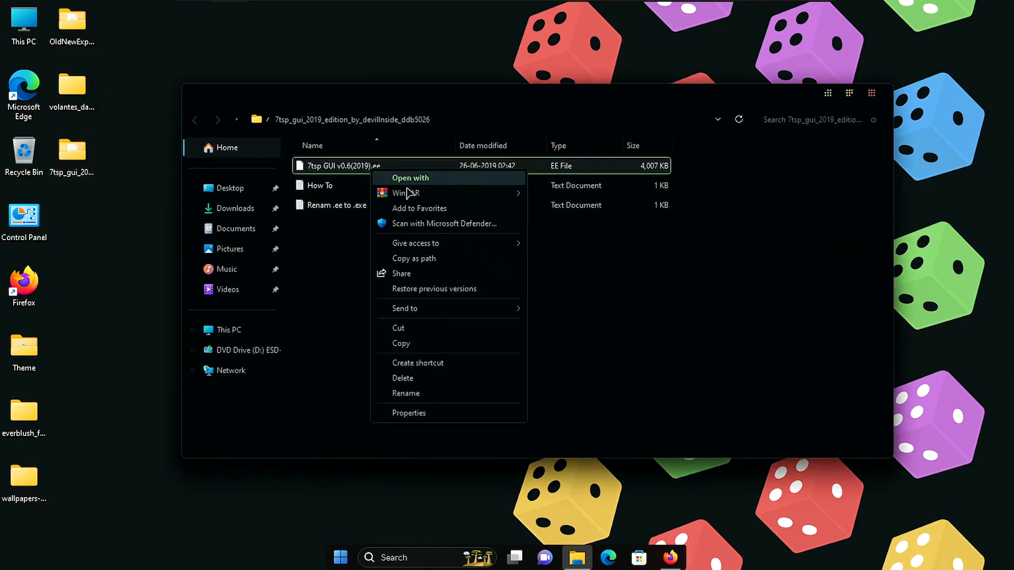
left_click(408, 393)
left_click(377, 166)
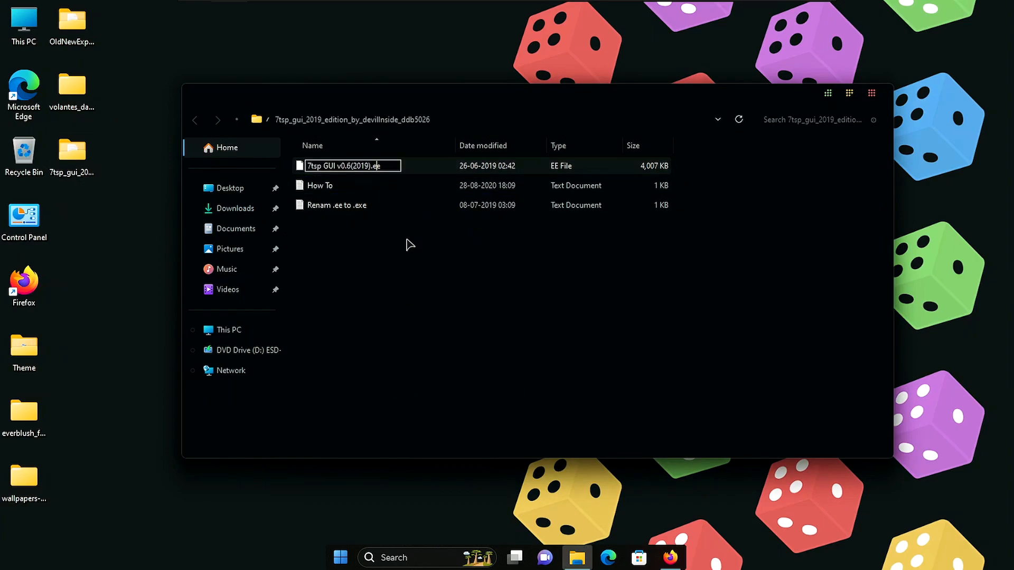
key("Return")
left_click(560, 286)
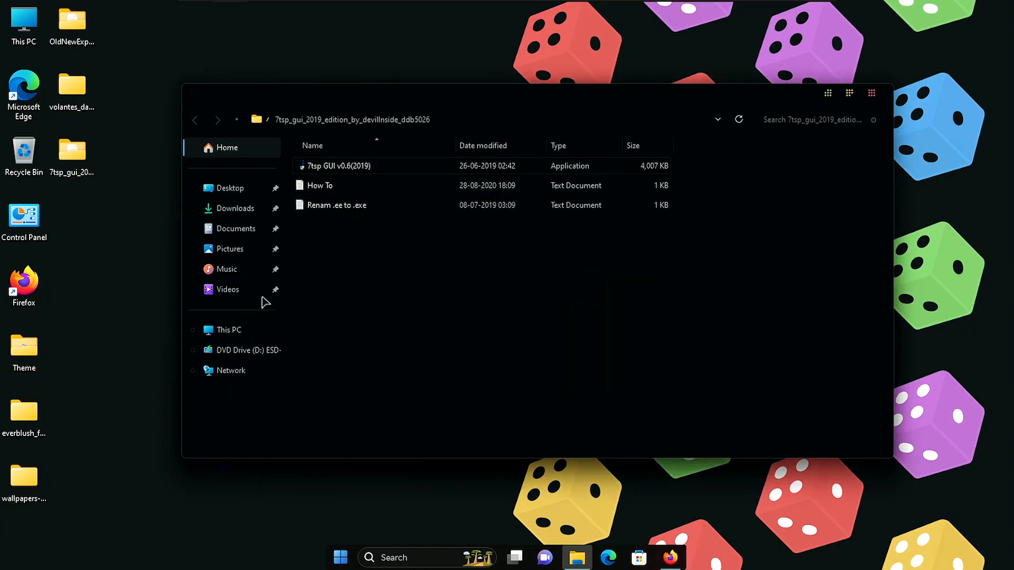
In the Everblush folder's 7tsp Icon themes subfolder, rename 7tsp Everblush.7z.remove to 7tsp Everblush.7z and accept the extension change
double_click(36, 411)
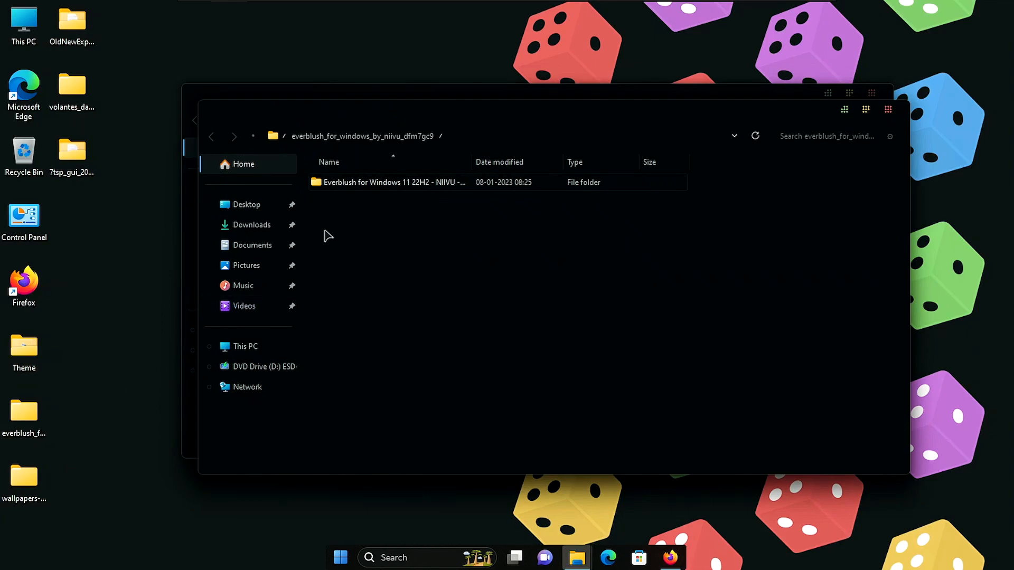
double_click(362, 181)
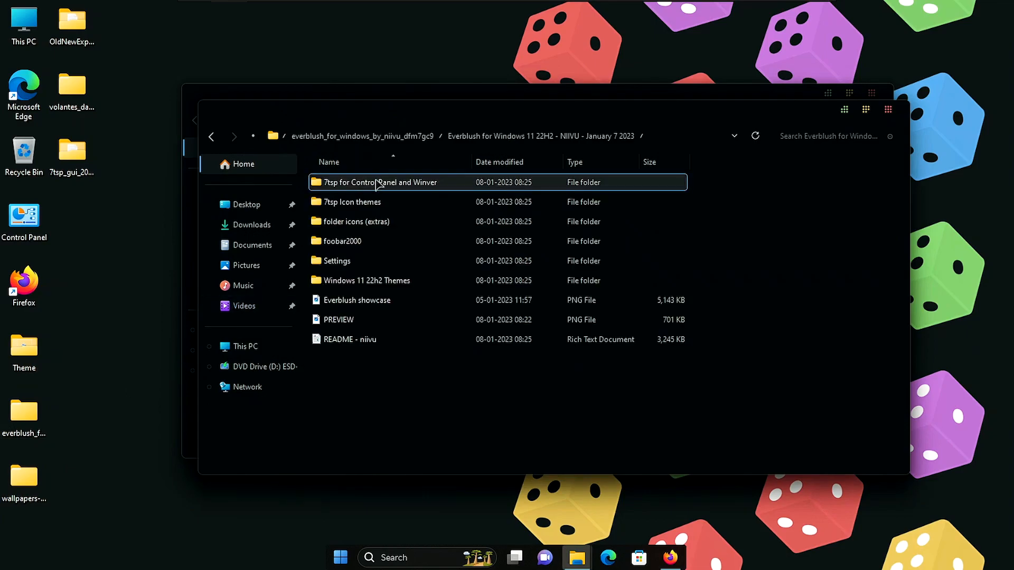
double_click(423, 207)
right_click(415, 185)
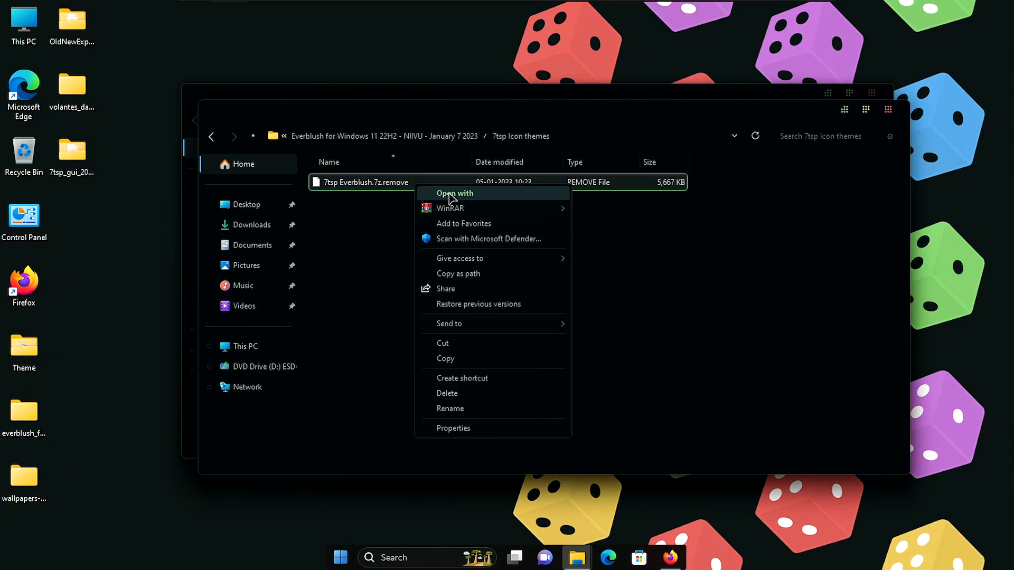
left_click(457, 409)
left_click(425, 181)
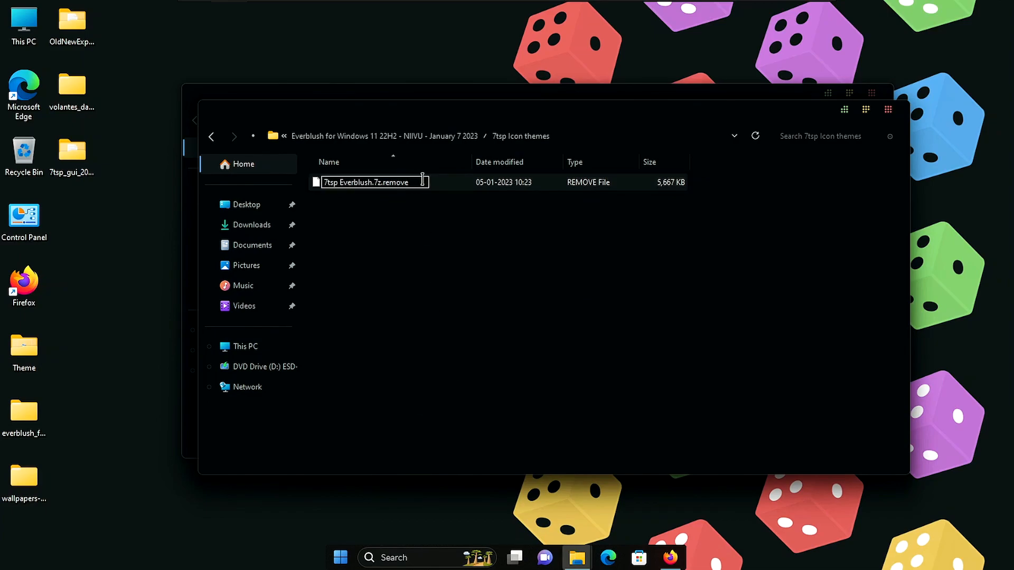
key("BackSpace")
key("BackSpace")
key("BackSpace")
key("BackSpace")
key("Return")
left_click(561, 283)
Uncover the 7tsp folder window, run 7tsp GUI v0.6(2019), and dismiss its ReadMe and startup prompts
left_click_drag(526, 118, 657, 215)
key("alt+Left")
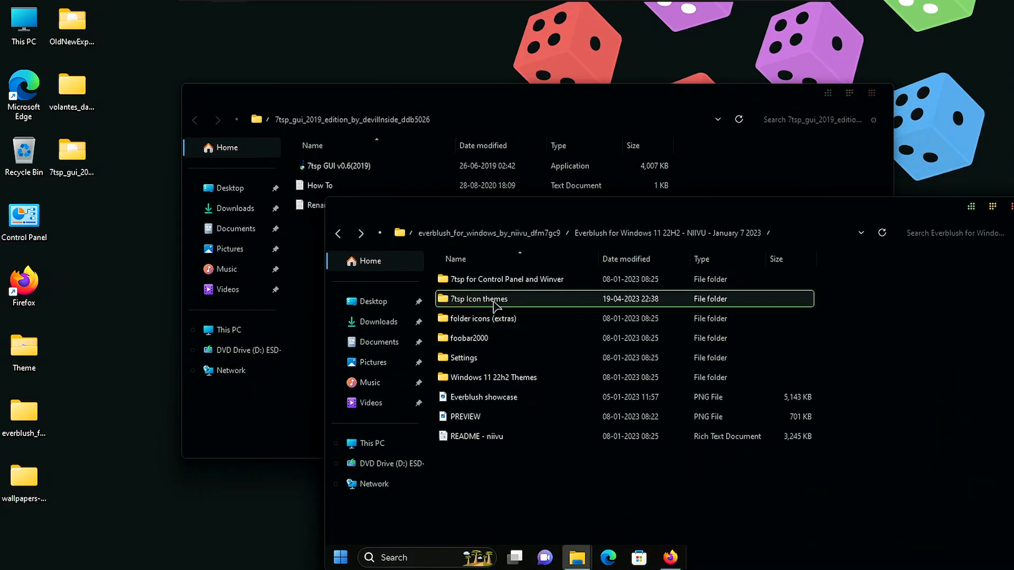
key("alt+Right")
key("alt+Left")
key("alt+Right")
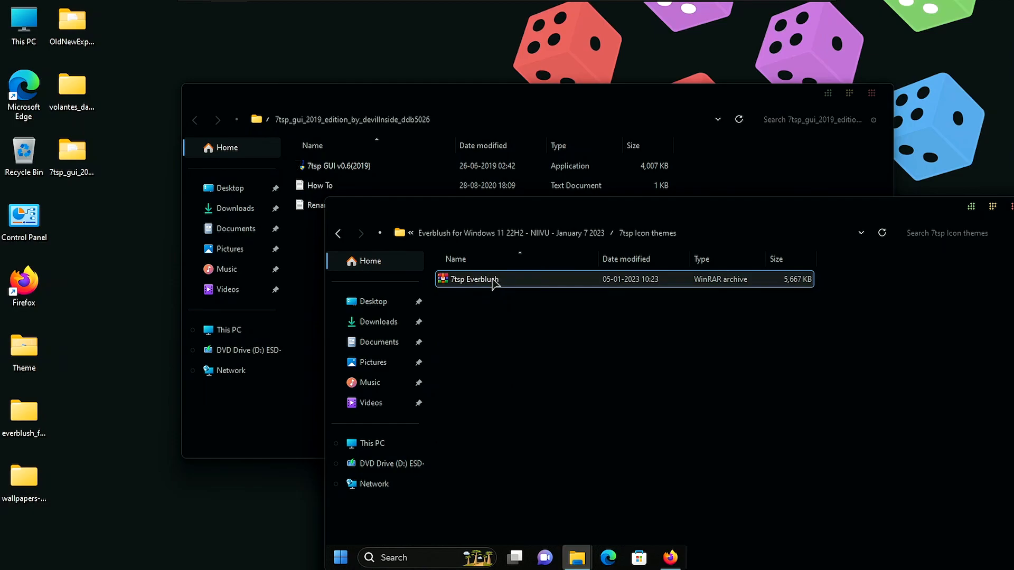
double_click(363, 167)
left_click(469, 393)
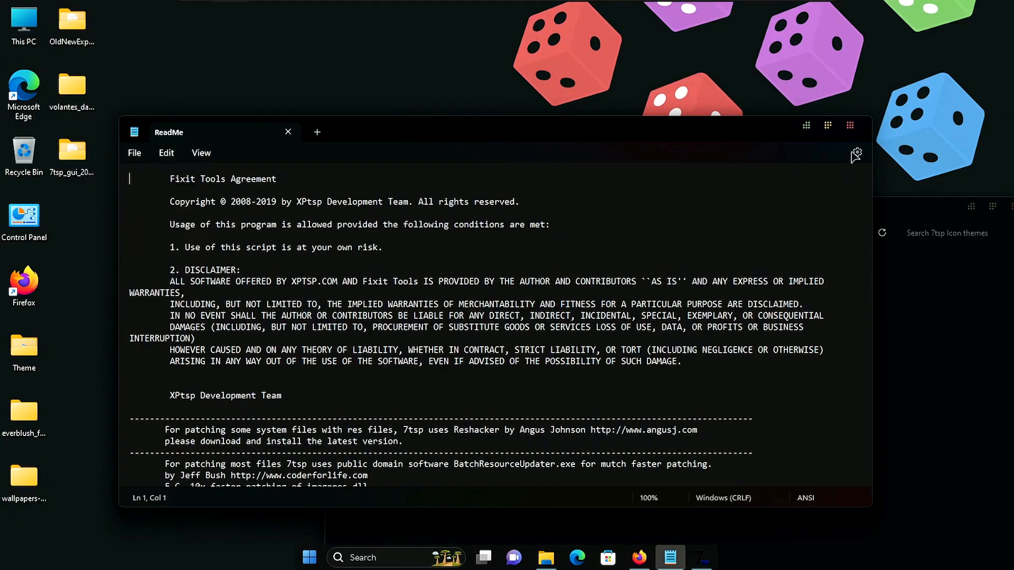
left_click(866, 131)
left_click(503, 325)
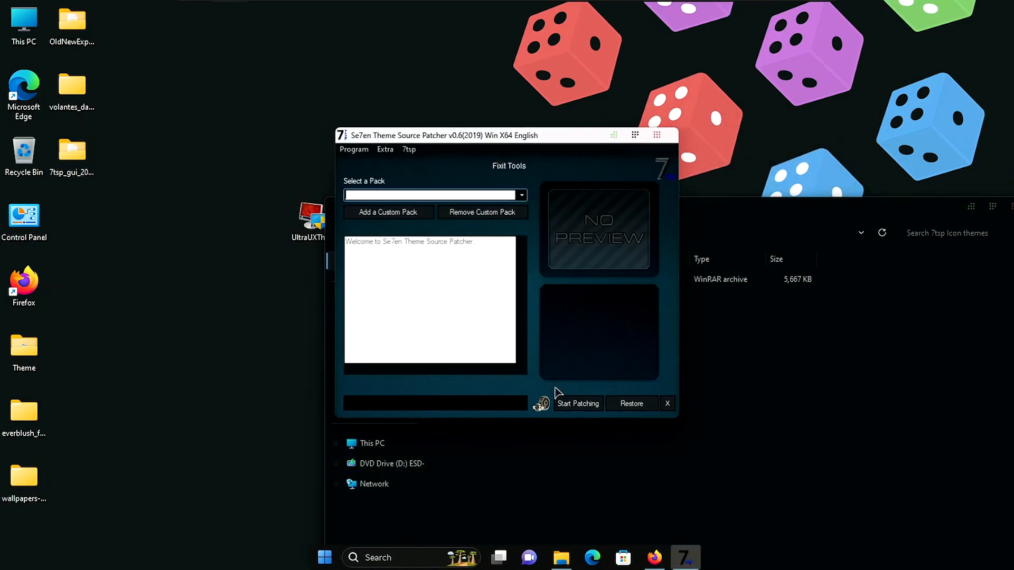
Add 7tsp Everblush from the 7tsp Icon themes folder as a custom pack and start patching the system with it
left_click(403, 212)
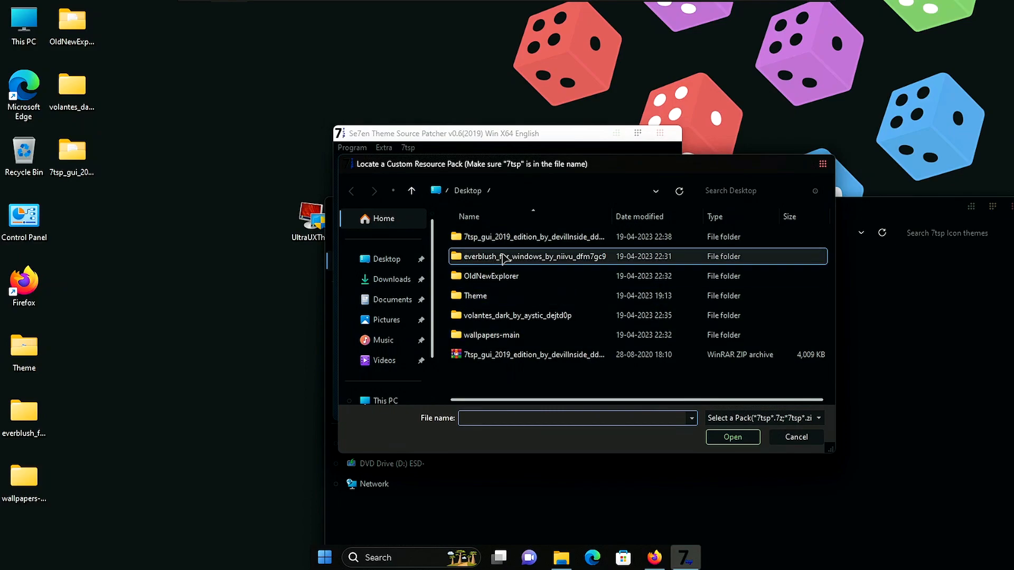
double_click(496, 257)
double_click(497, 237)
double_click(499, 257)
left_click(510, 237)
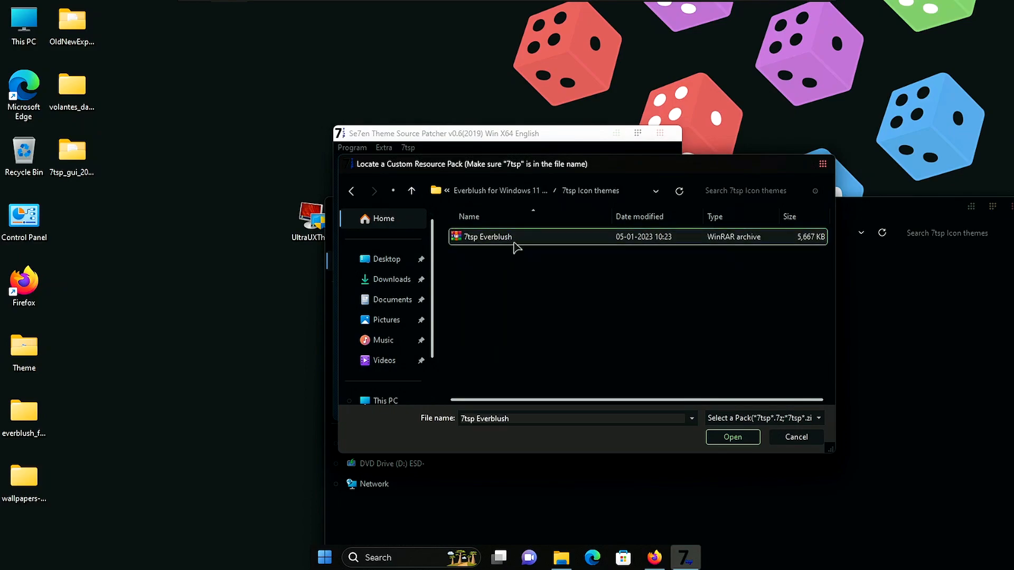
left_click(733, 438)
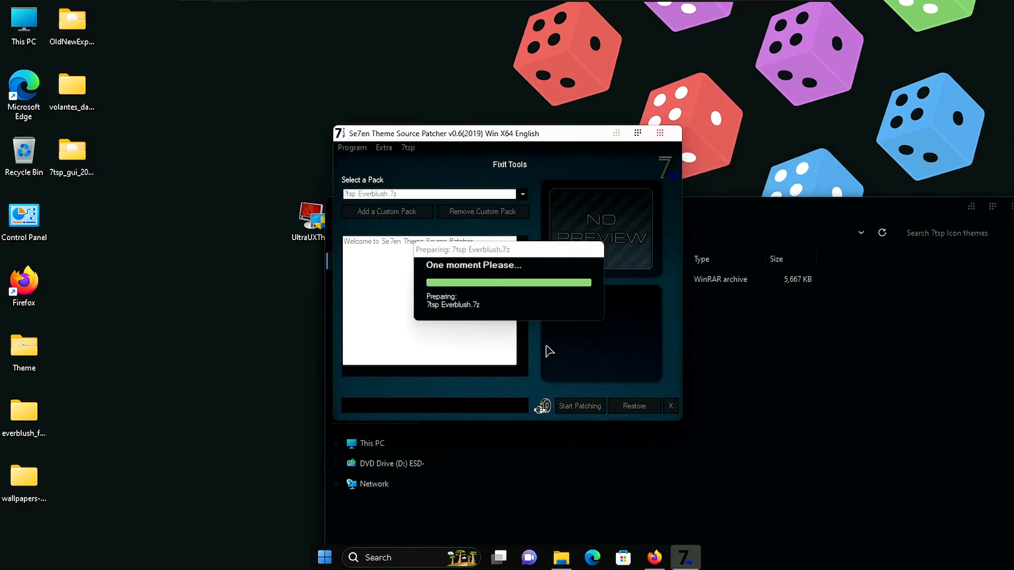
left_click(581, 407)
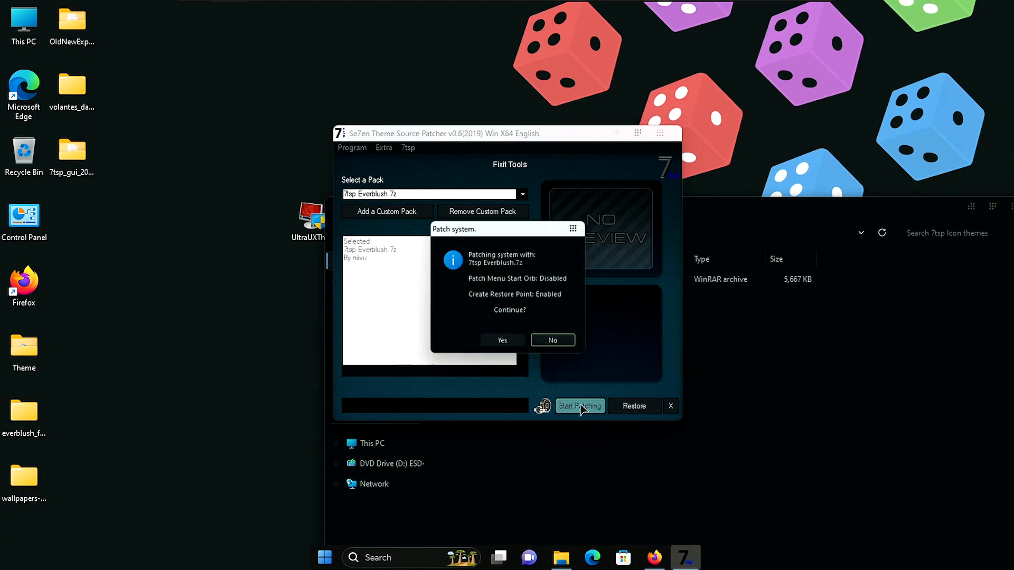
left_click(516, 348)
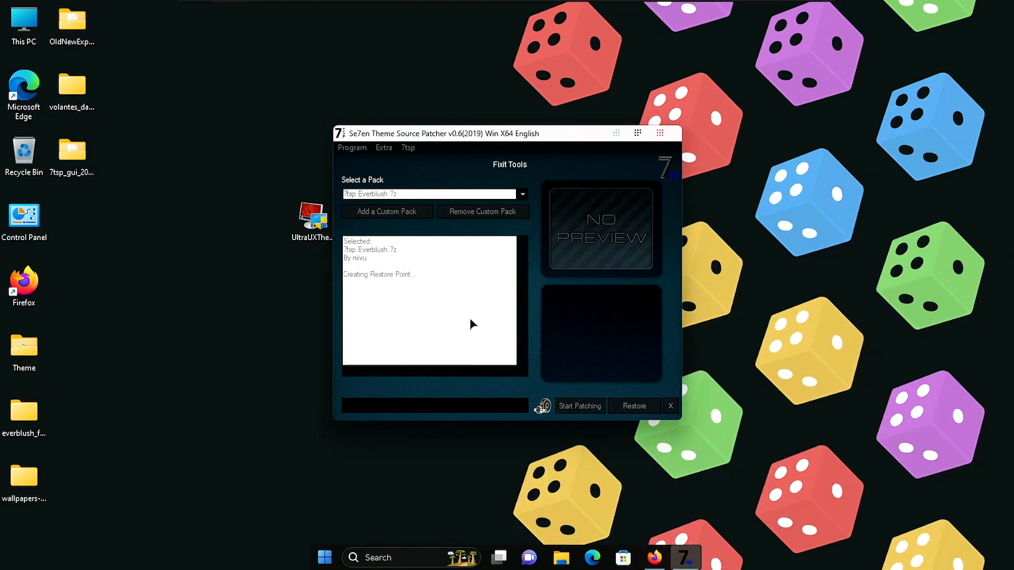